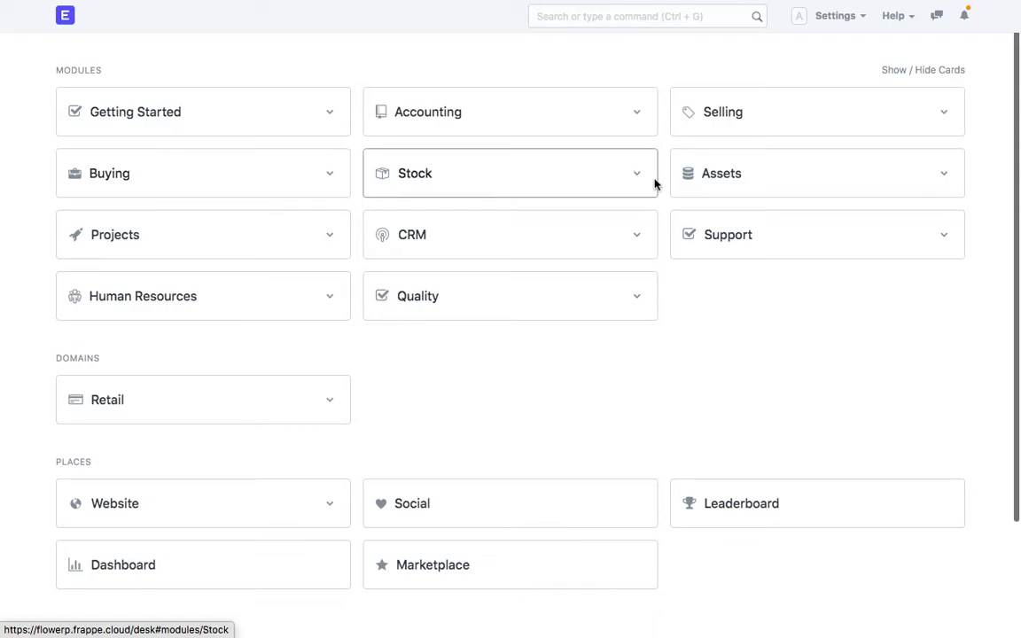
Go to Stock > Item and open the HIK VISION Camera item record
left_click(586, 189)
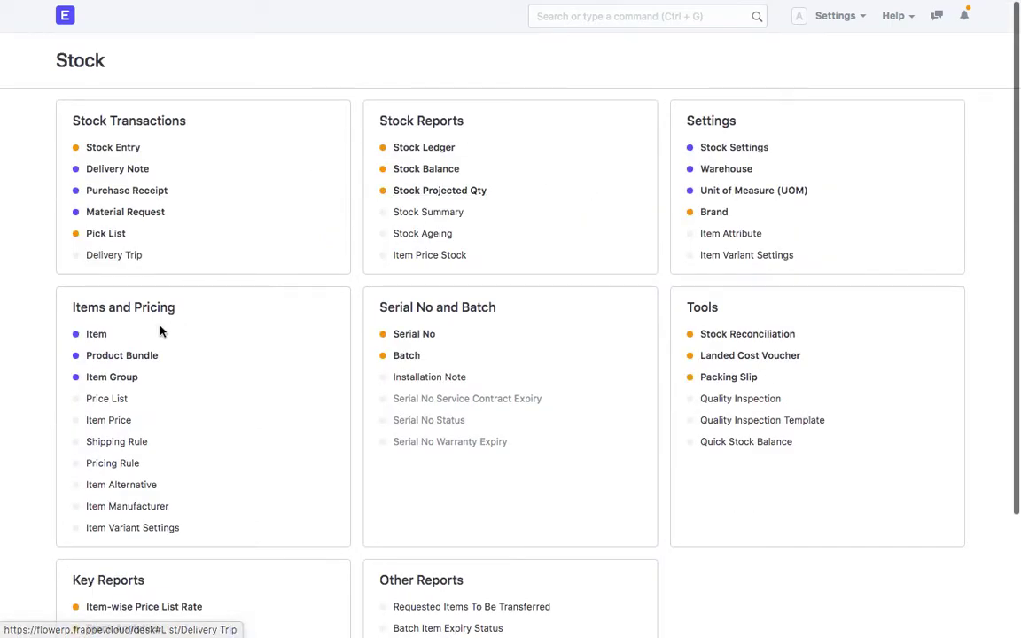
left_click(96, 334)
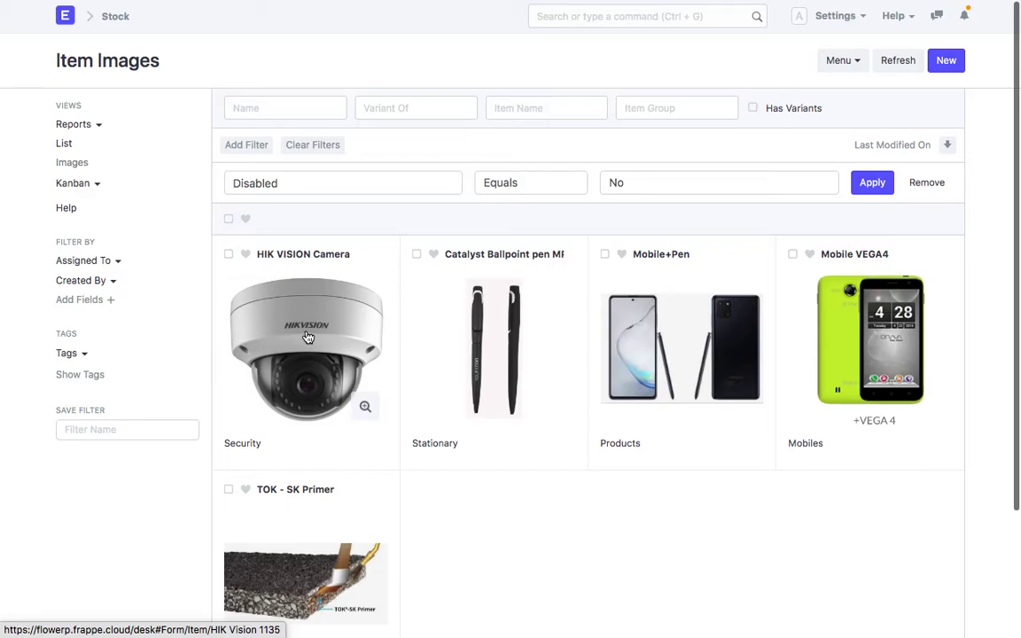
left_click(308, 338)
Enable Drop Ship with Germany Supplier on HIK VISION Camera and save the item
scroll(540, 486, "down", 5)
scroll(542, 489, "down", 3)
scroll(543, 489, "down", 5)
scroll(543, 488, "down", 1)
scroll(543, 489, "down", 3)
scroll(543, 488, "down", 1)
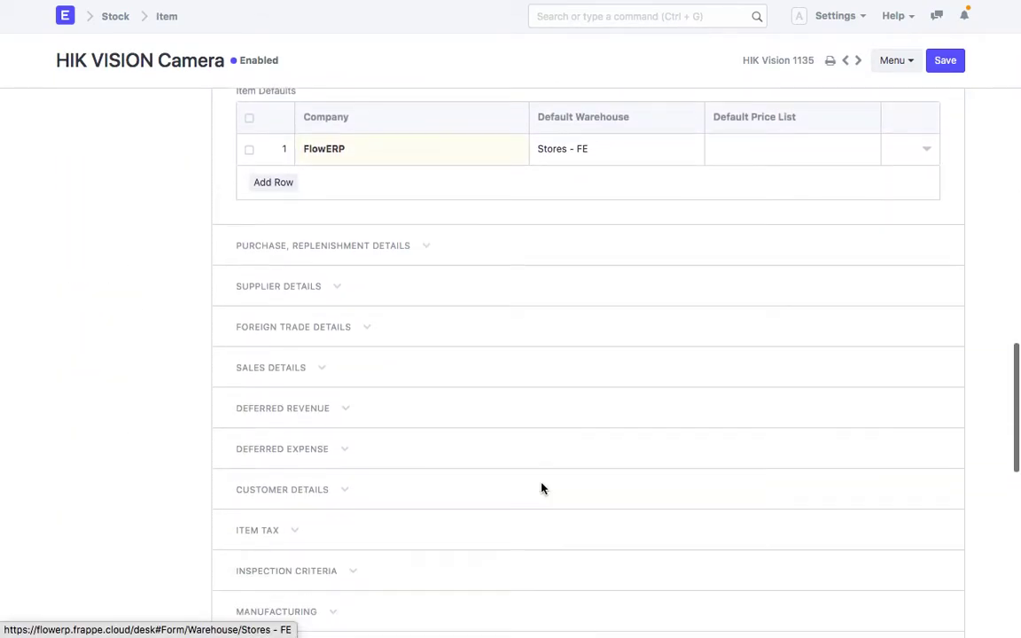
scroll(543, 489, "down", 1)
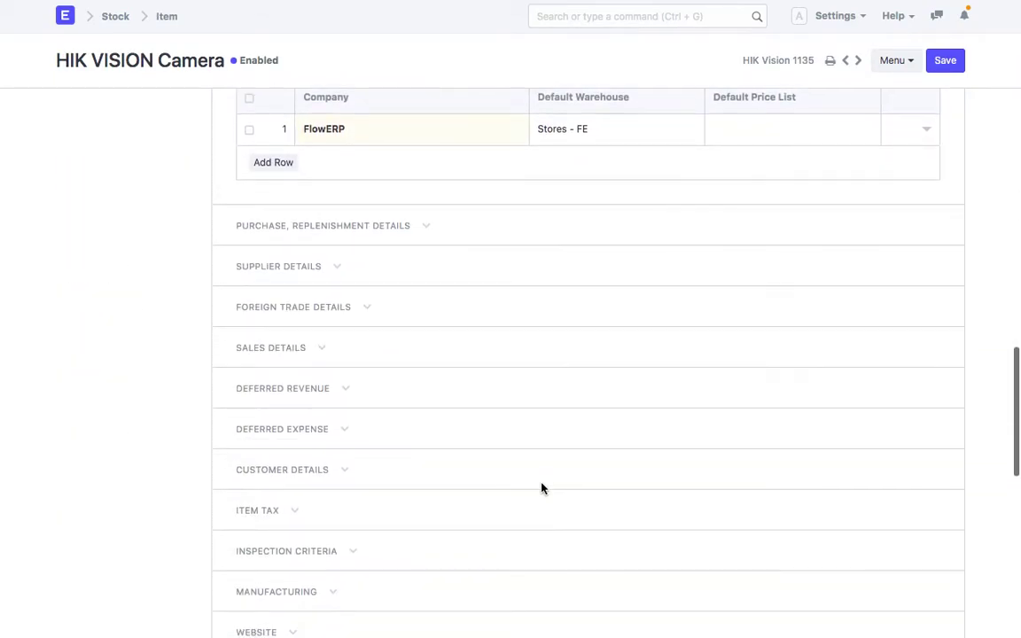
left_click(336, 267)
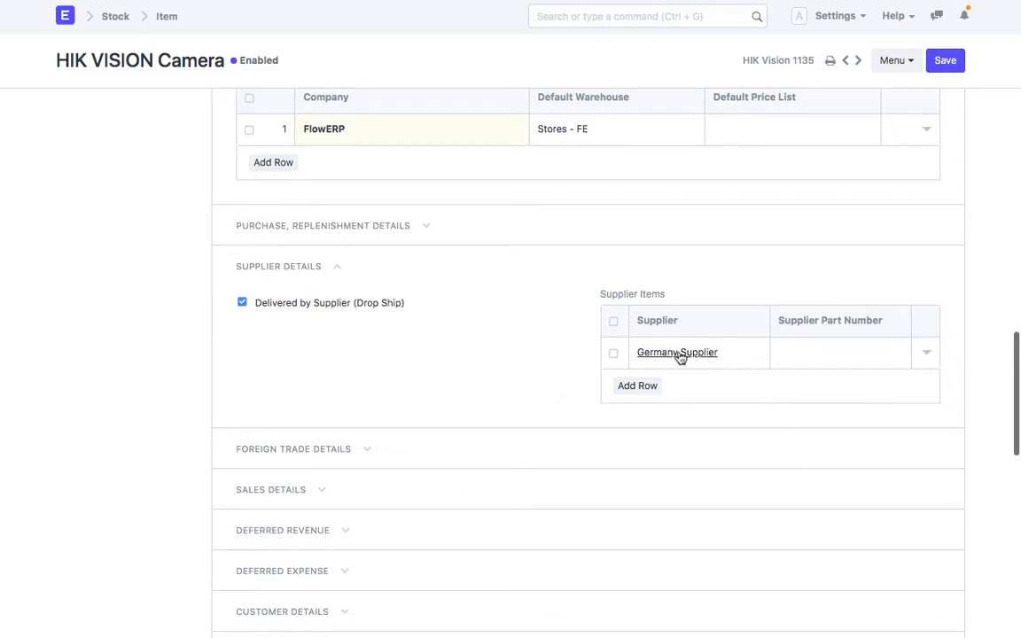
left_click(945, 62)
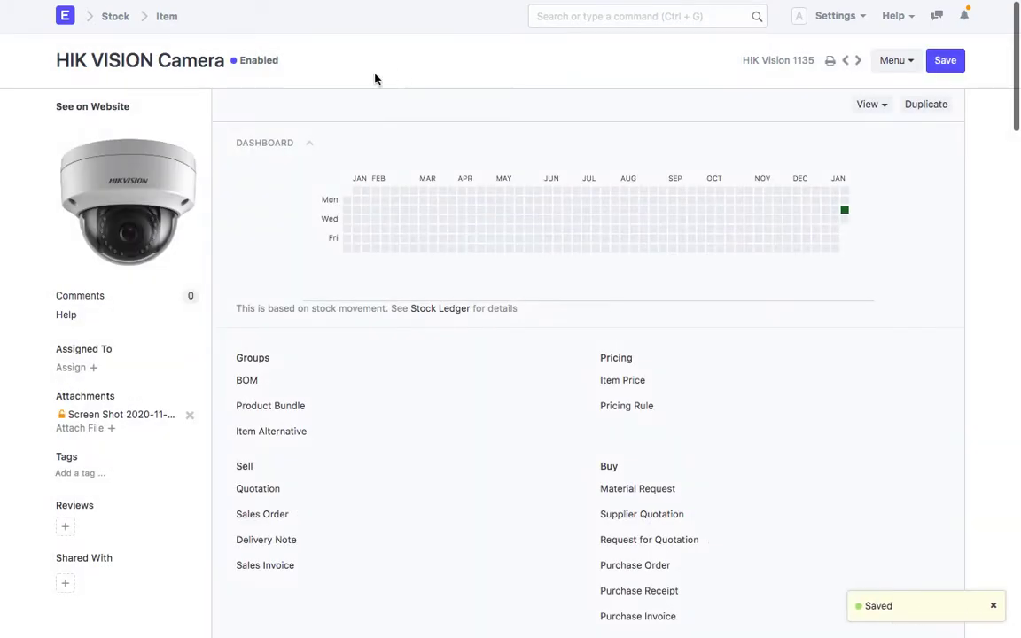
left_click(67, 27)
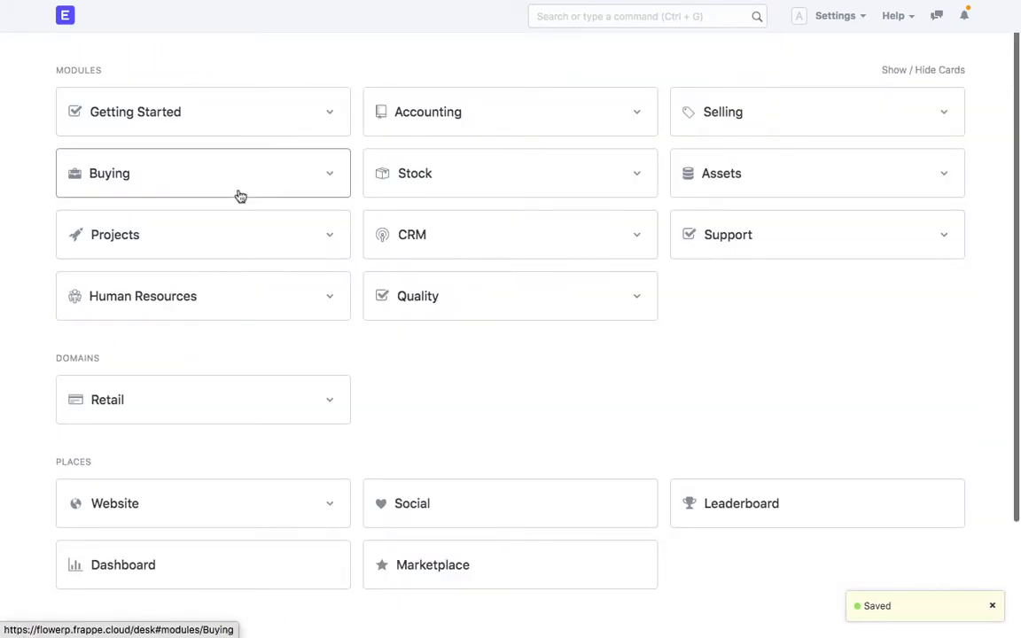
Start a new sales order from the Selling module's Sales Order list
left_click(738, 107)
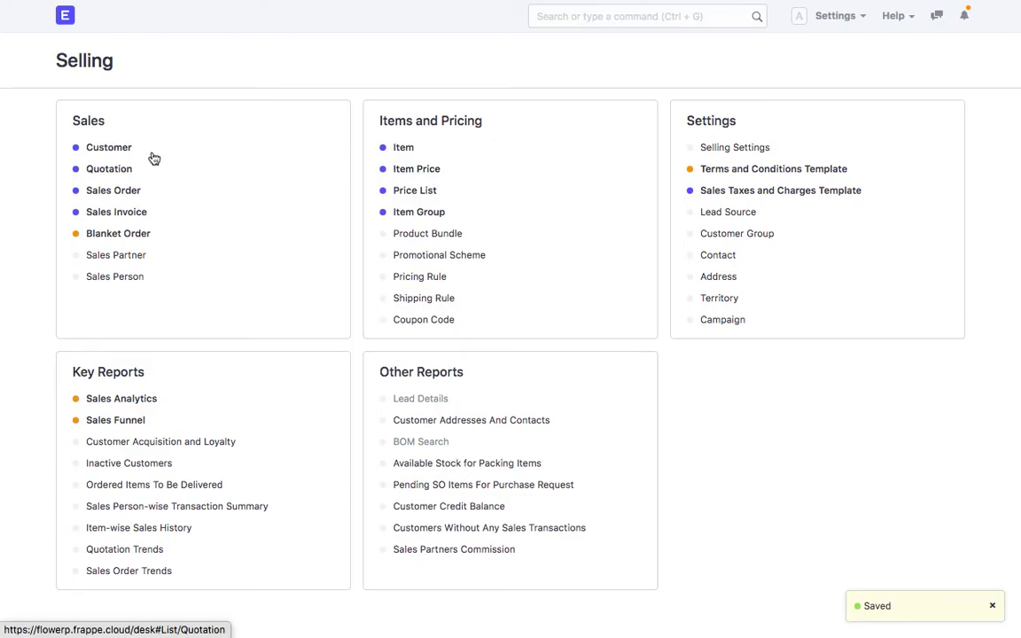
left_click(119, 191)
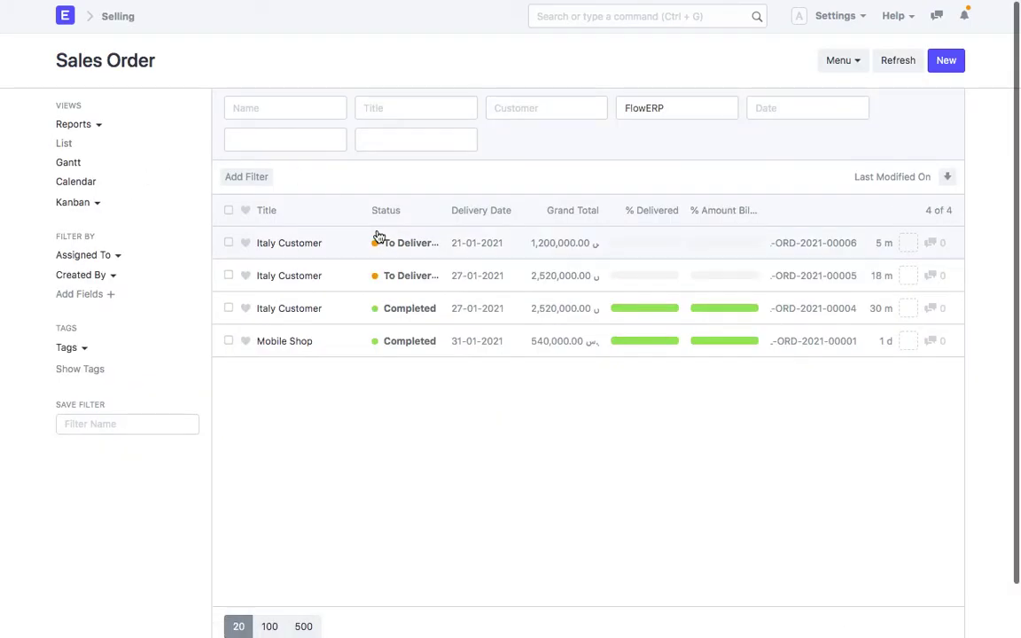
left_click(956, 68)
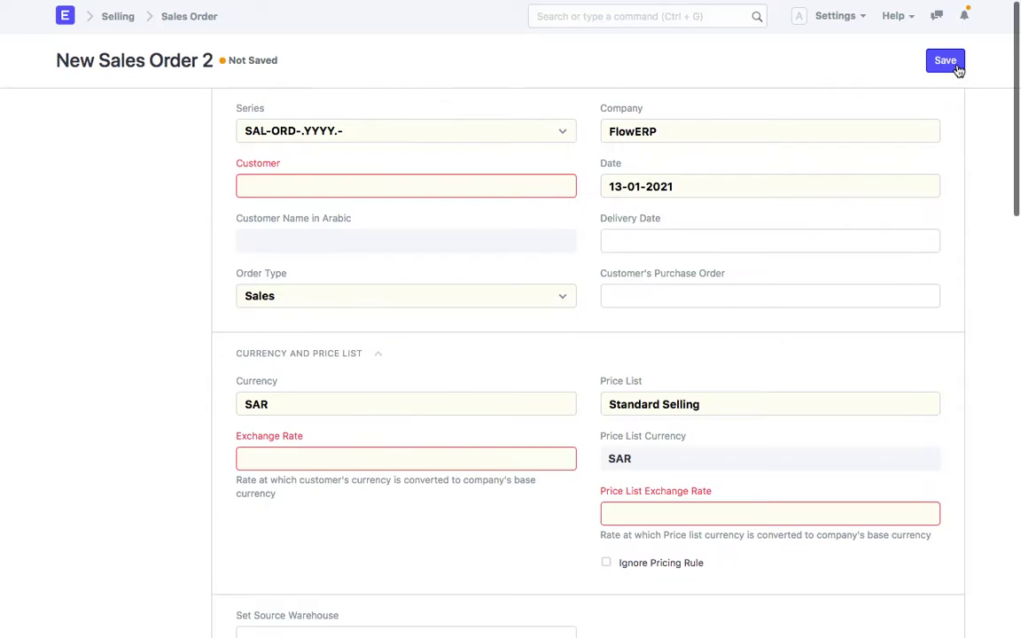
Set the sales order's customer to Italy Customer
left_click(353, 189)
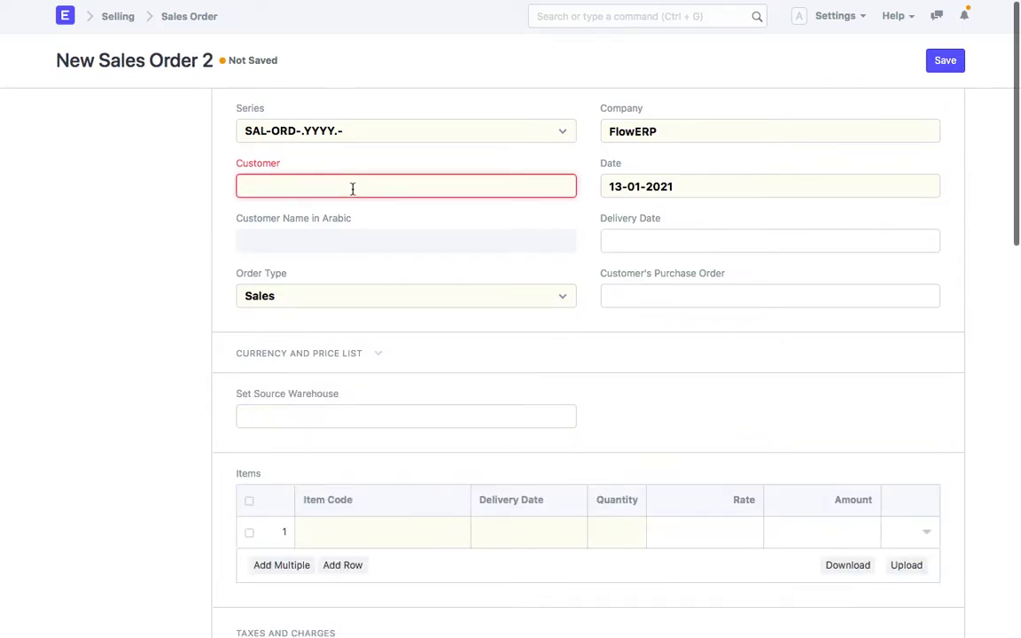
type("i")
key("BackSpace")
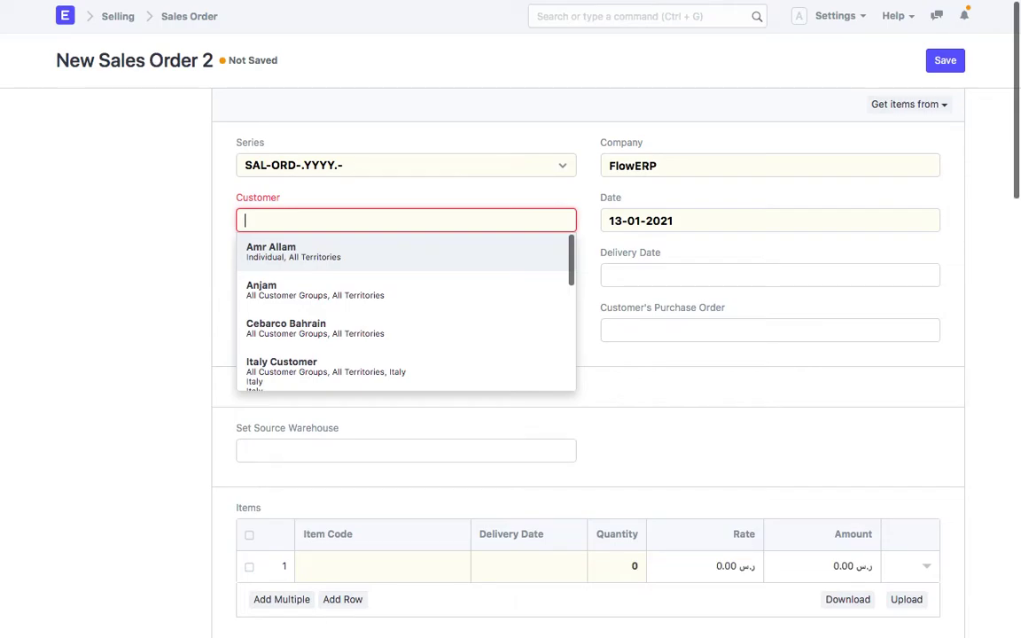
left_click(288, 368)
Add an item line of 1,000 HIK Vision 1135 units and attempt to save
scroll(426, 390, "down", 1)
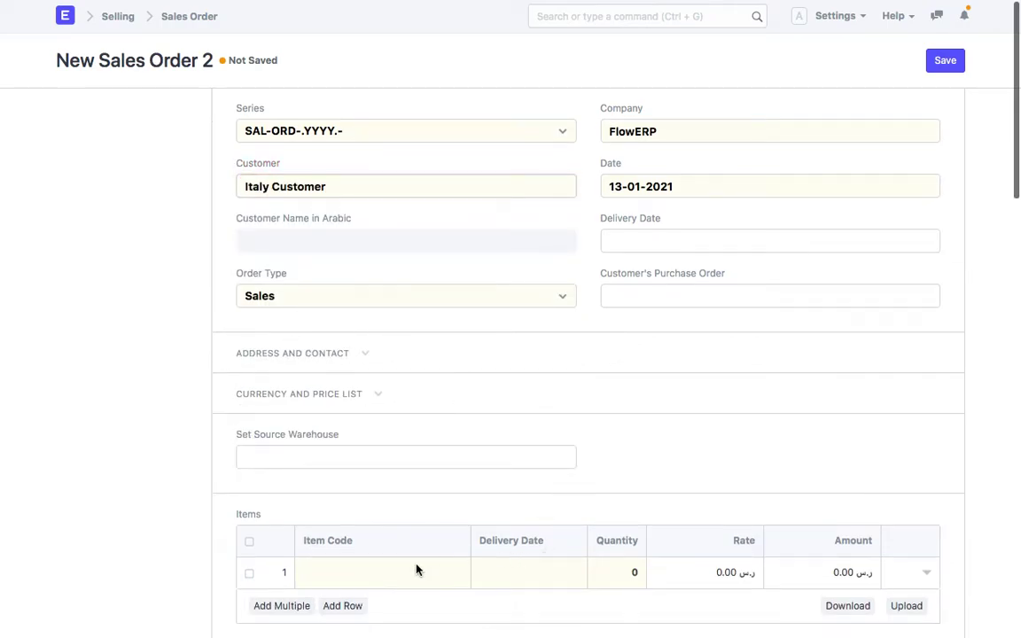
scroll(447, 505, "down", 5)
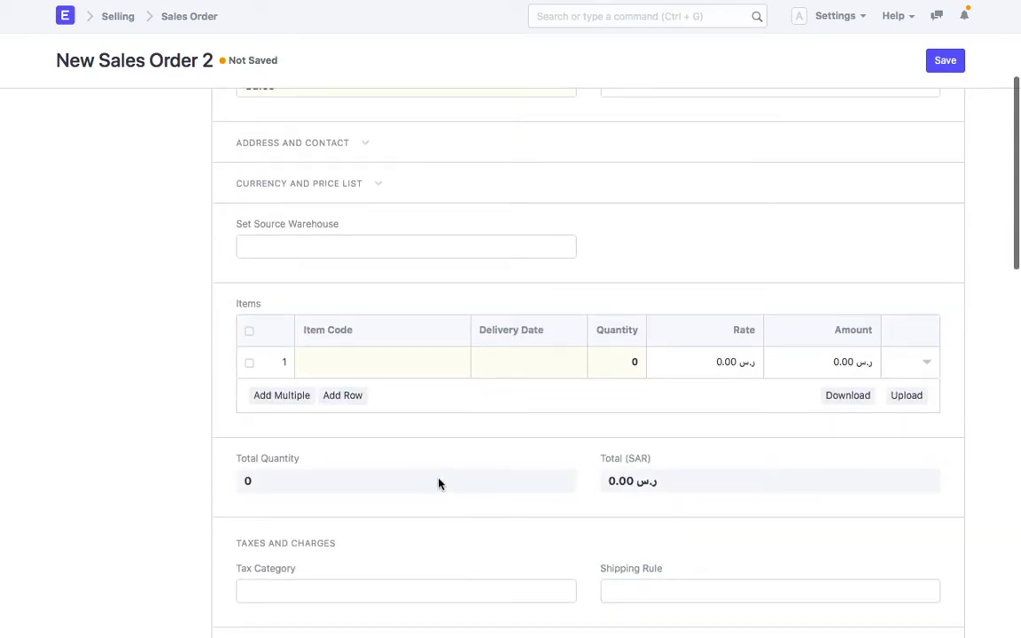
left_click(415, 365)
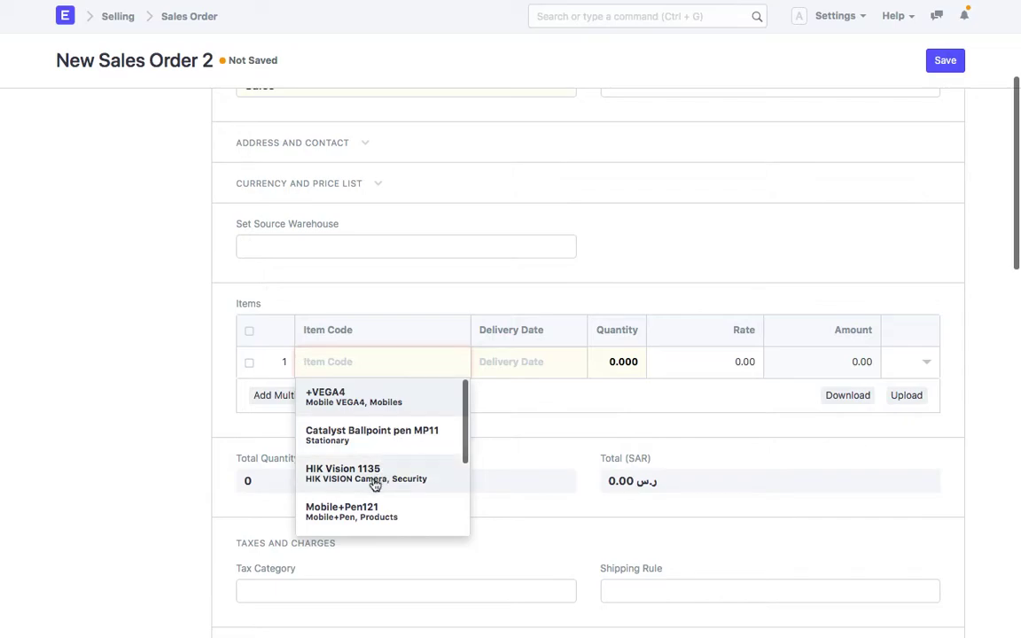
left_click(342, 474)
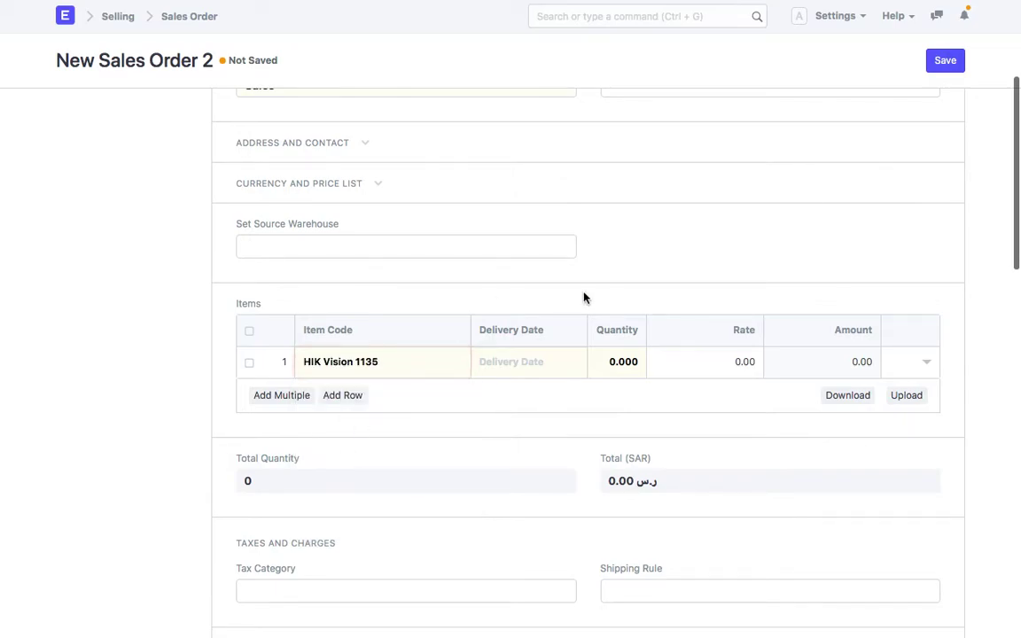
left_click(596, 360)
type("10")
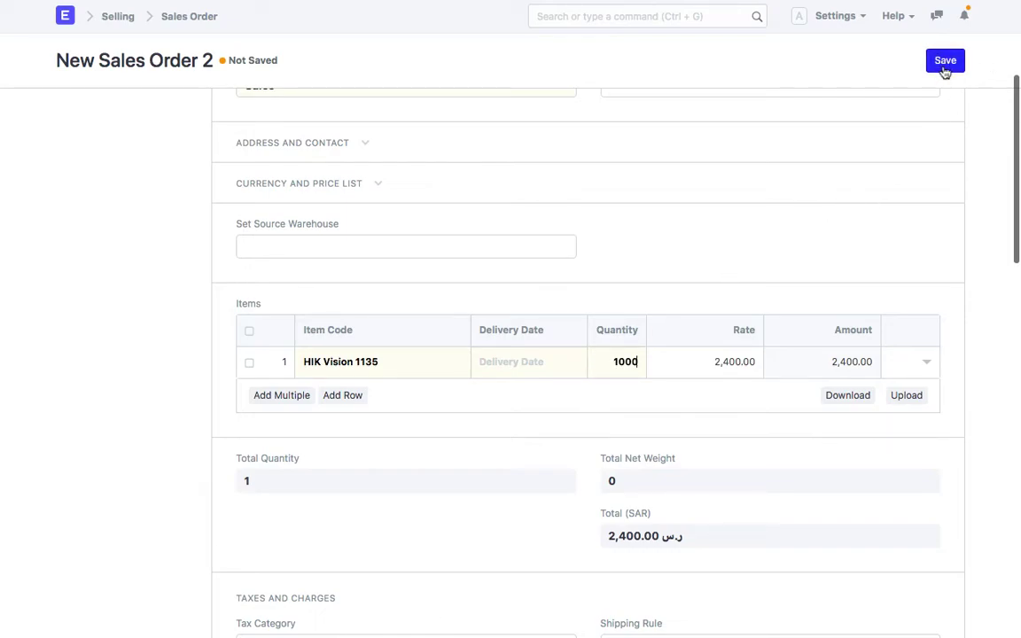
left_click(945, 67)
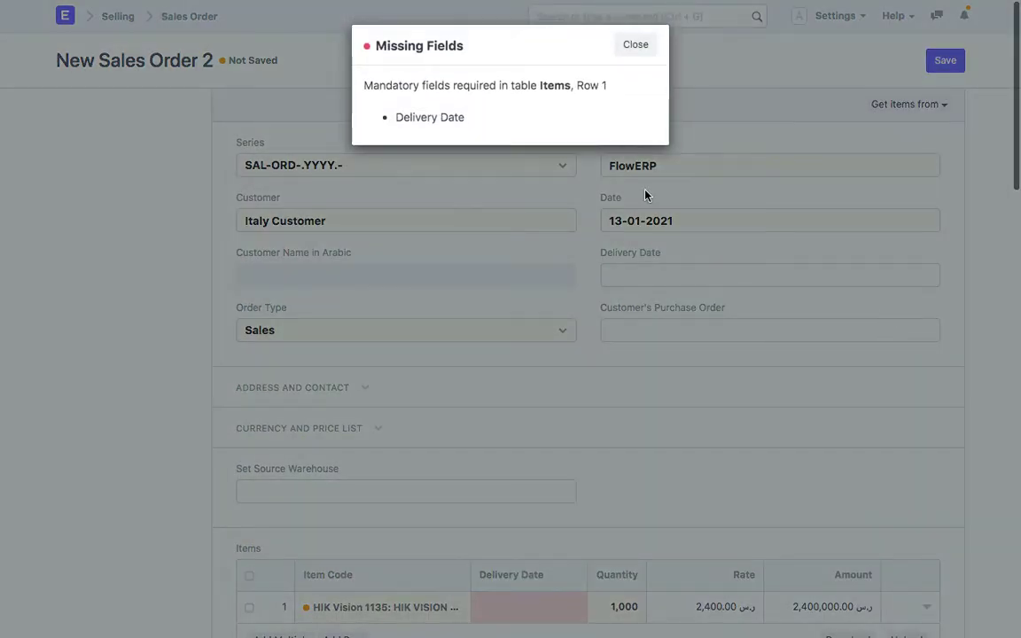
Set item line 1's delivery date to 27-01-2021
left_click(637, 53)
scroll(637, 372, "down", 3)
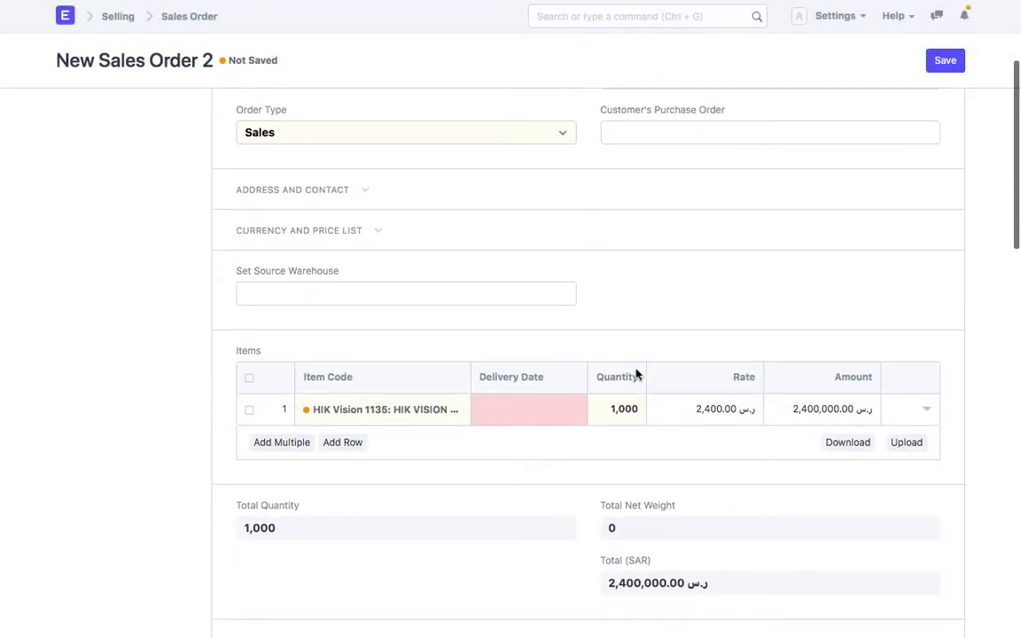
left_click(925, 413)
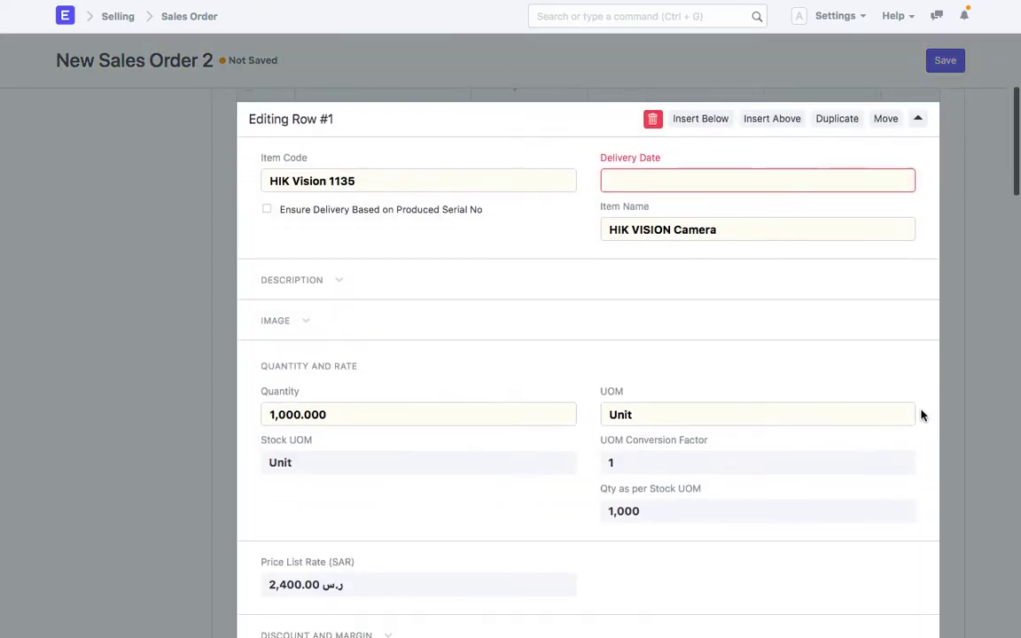
left_click(664, 176)
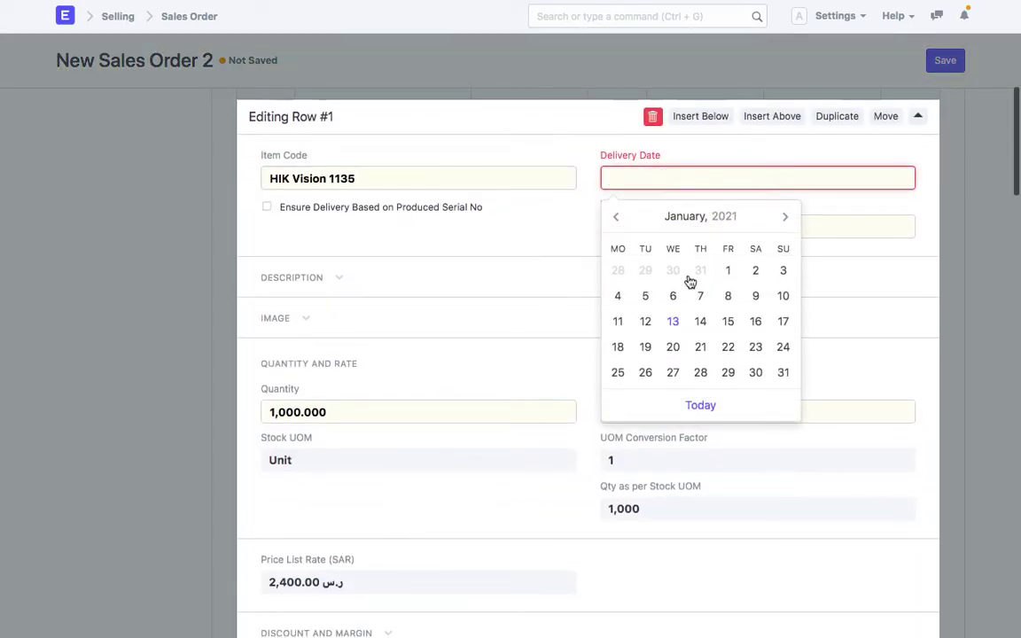
left_click(674, 374)
Assign Germany Supplier as the line's drop-ship supplier and save the draft order
scroll(761, 506, "down", 5)
scroll(761, 506, "down", 1)
scroll(761, 506, "down", 1)
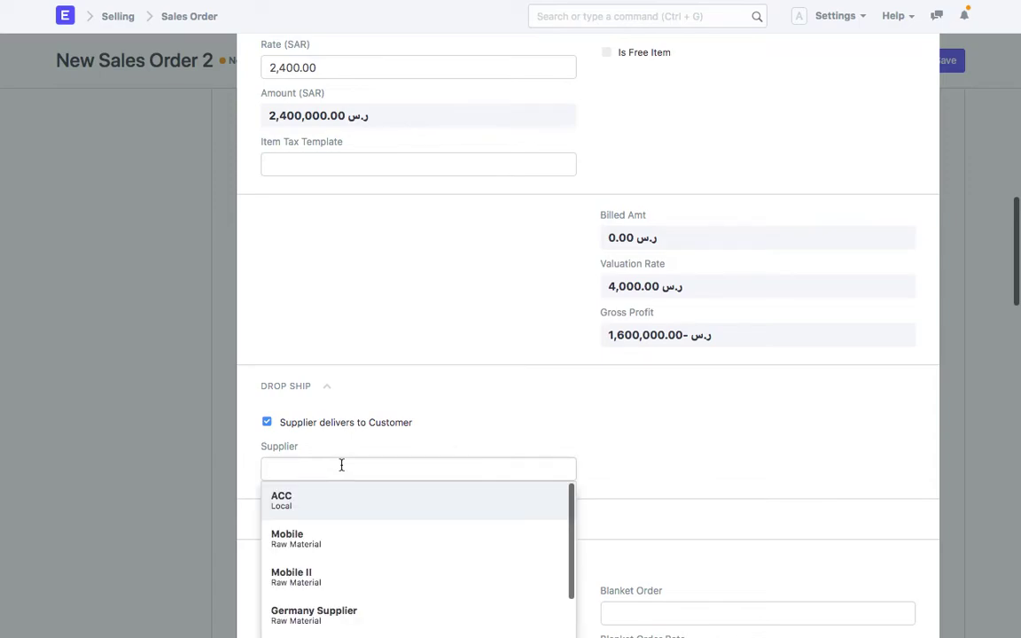
left_click(303, 619)
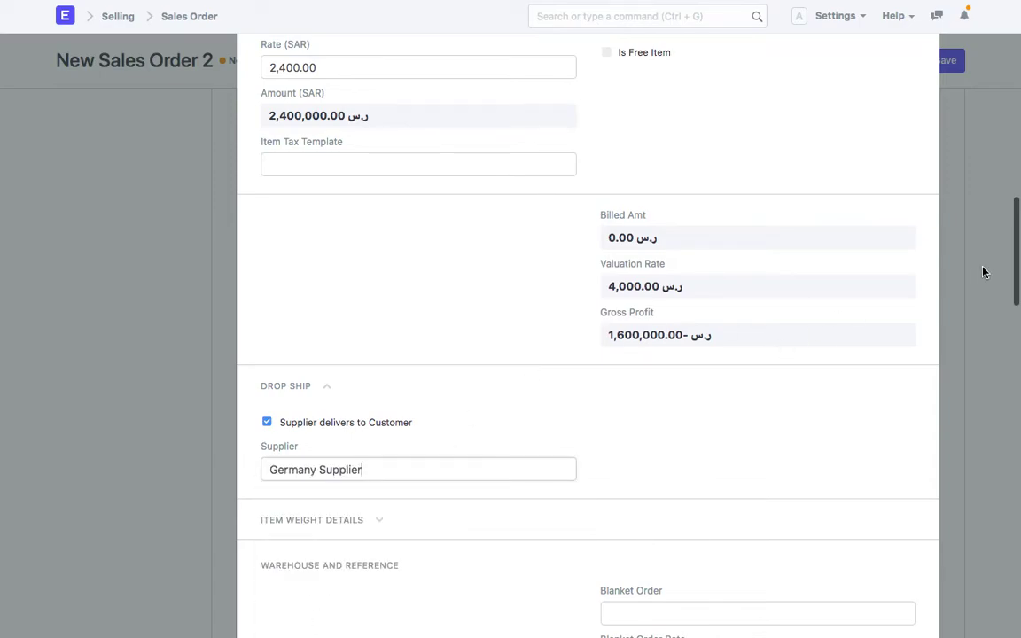
left_click(983, 272)
left_click(943, 61)
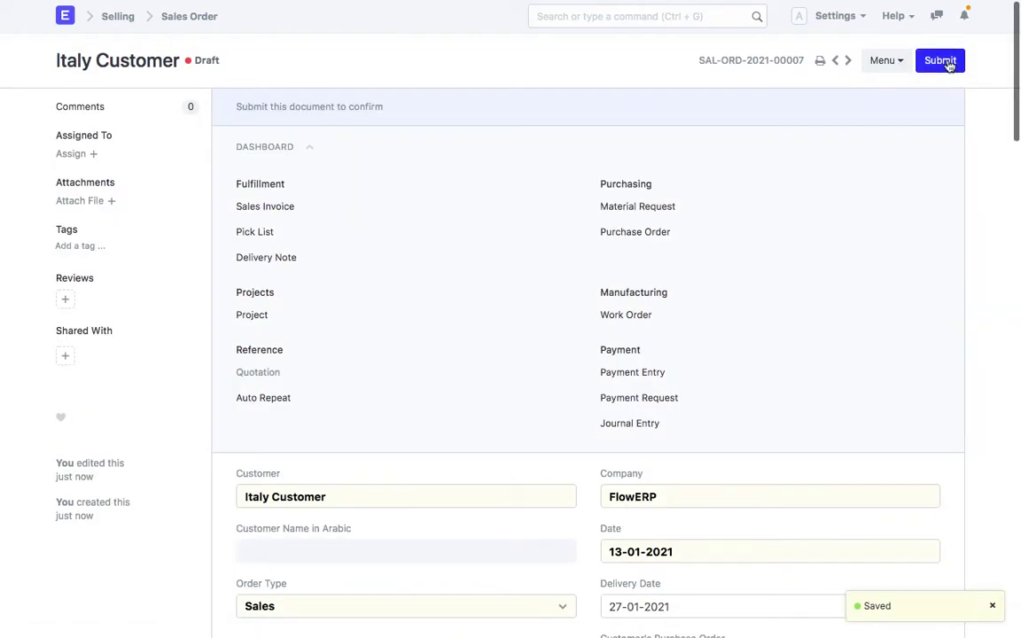
Submit sales order SAL-ORD-2021-00007 and confirm the submission
left_click(940, 62)
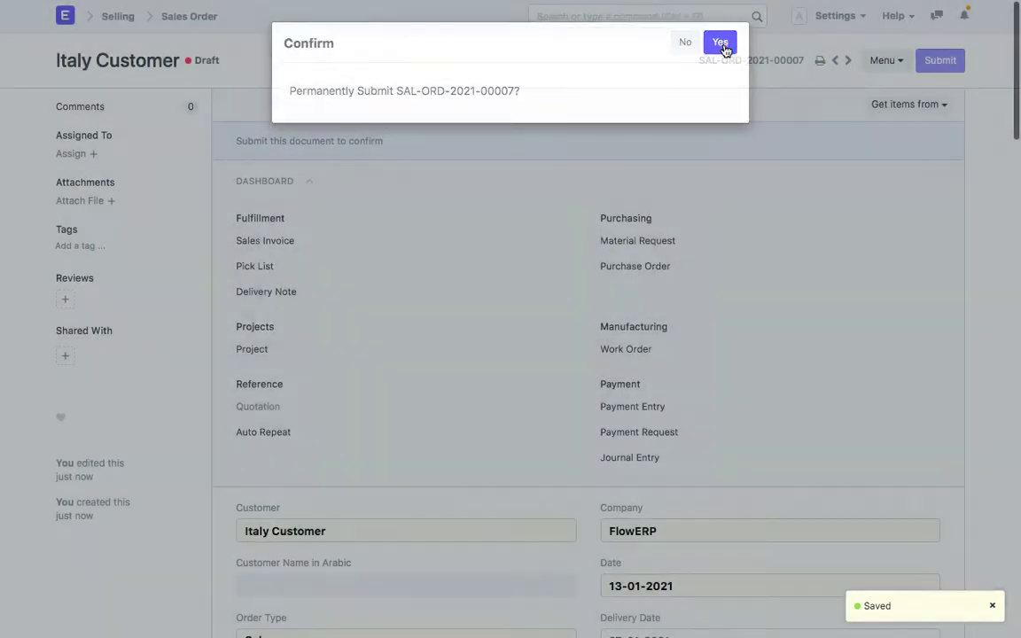
left_click(723, 44)
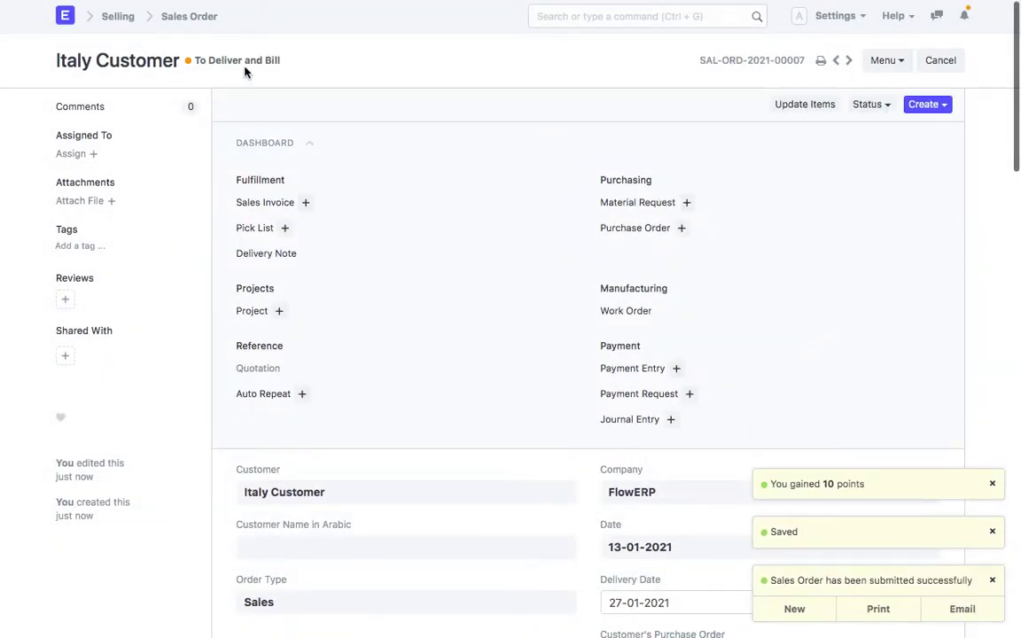
Create a Germany Supplier purchase order from the sales order and open draft PUR-ORD-2021-00010
left_click(943, 106)
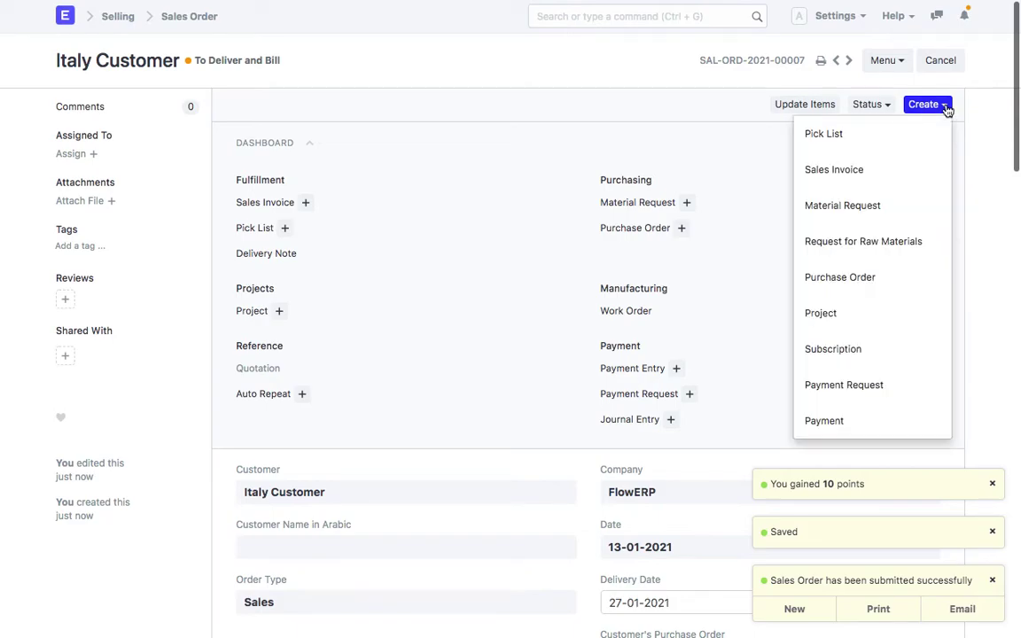
left_click(864, 278)
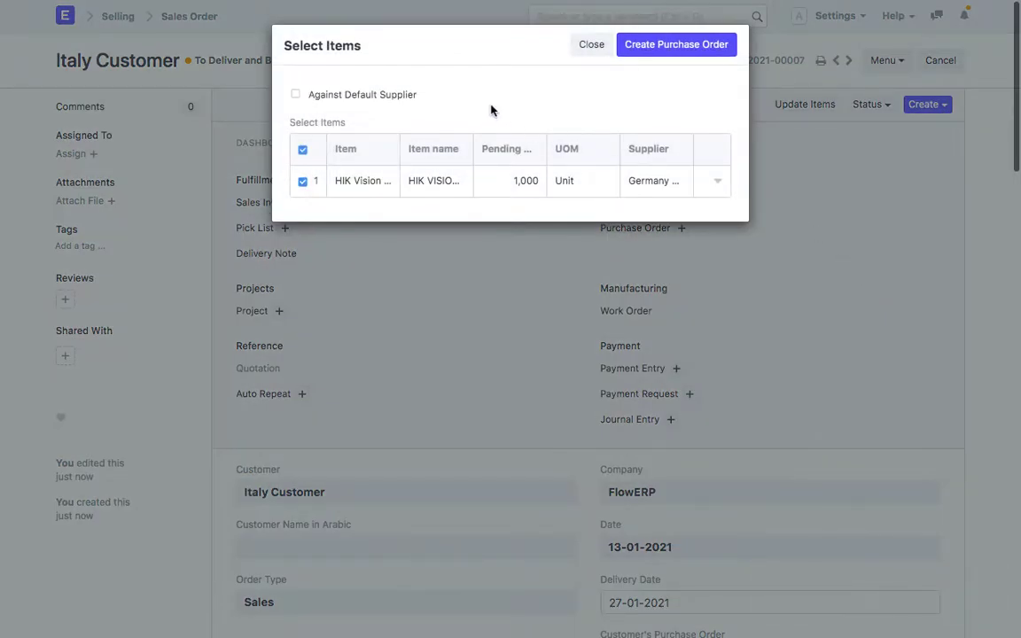
left_click(683, 44)
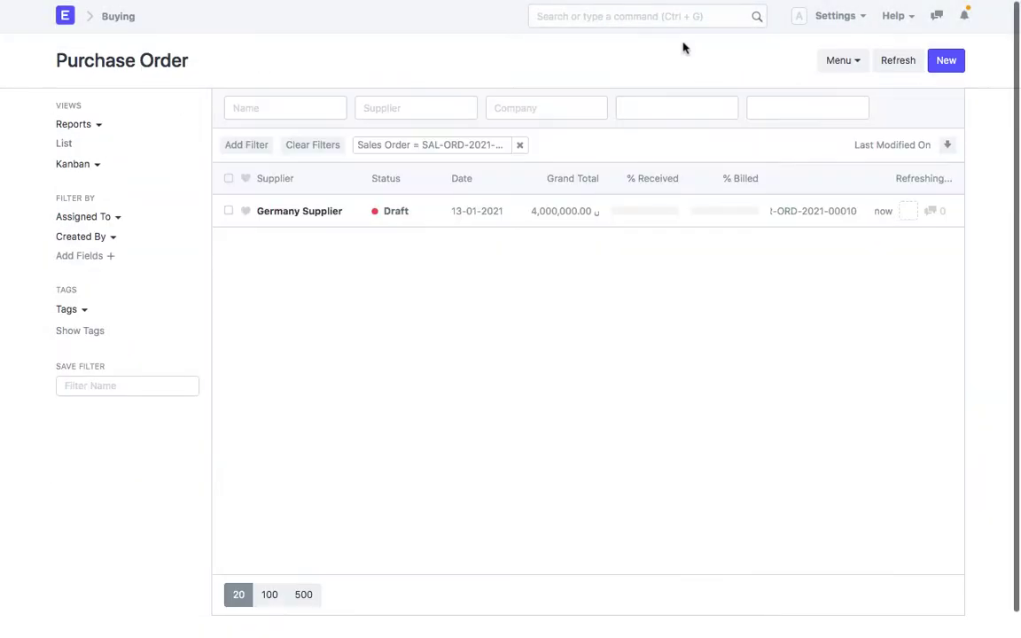
left_click(303, 216)
Submit purchase order PUR-ORD-2021-00010 and view its print preview
scroll(485, 349, "down", 2)
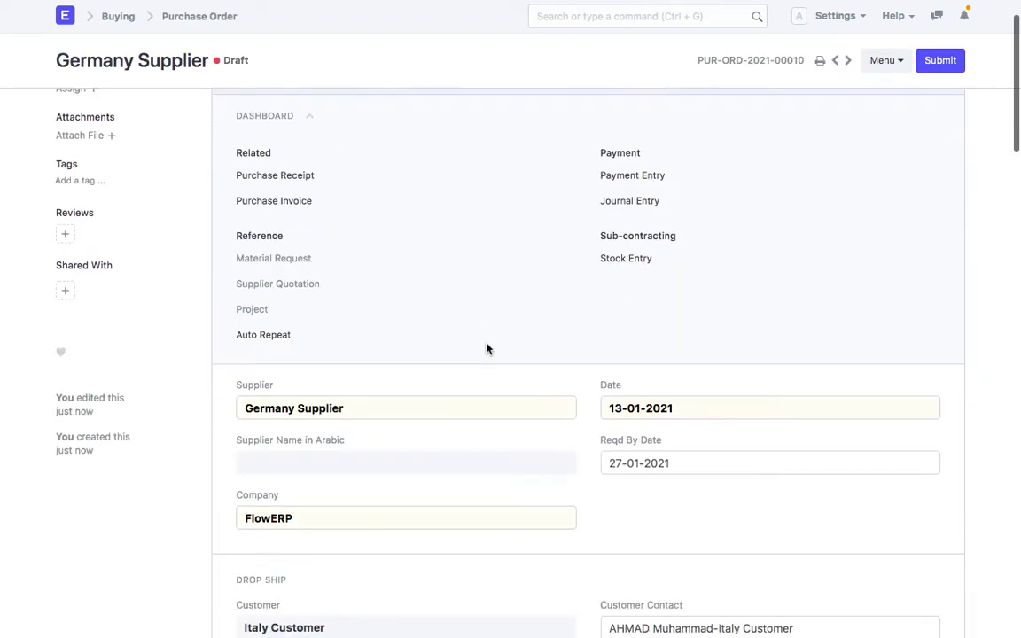
scroll(486, 348, "down", 5)
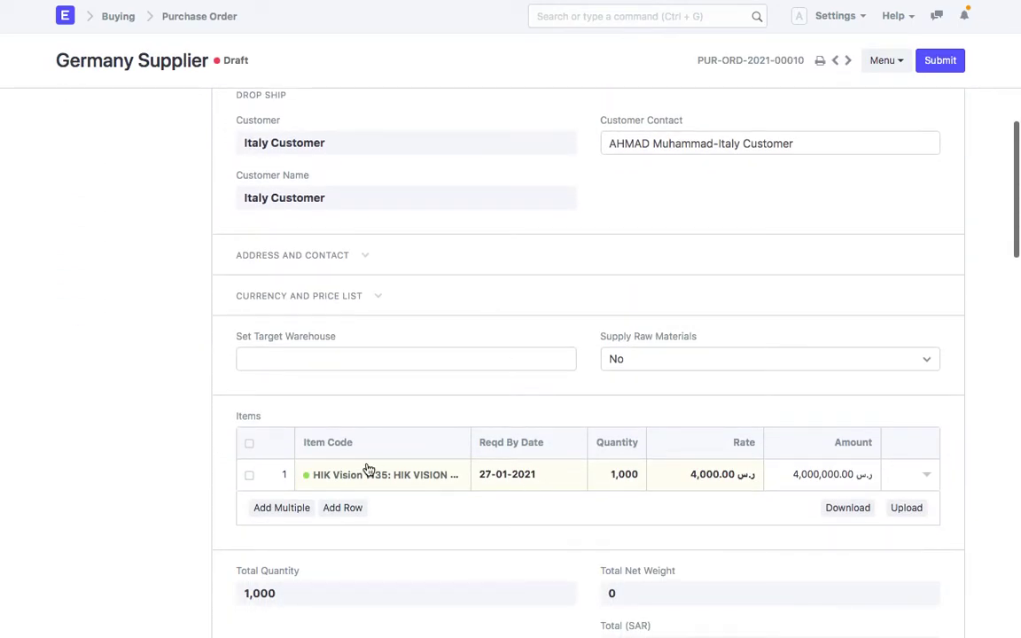
scroll(480, 295, "up", 5)
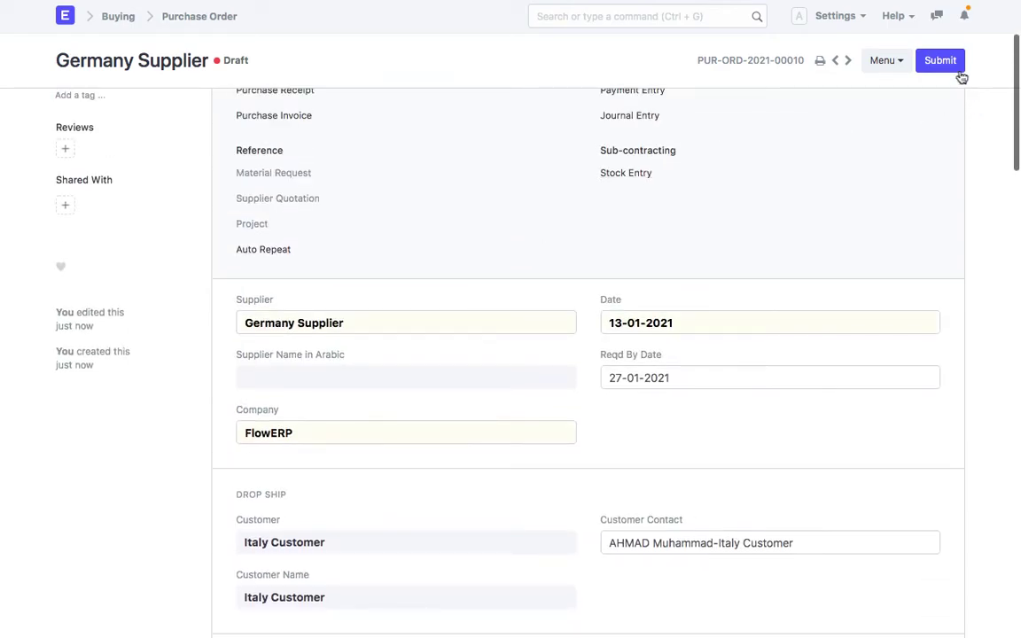
left_click(941, 60)
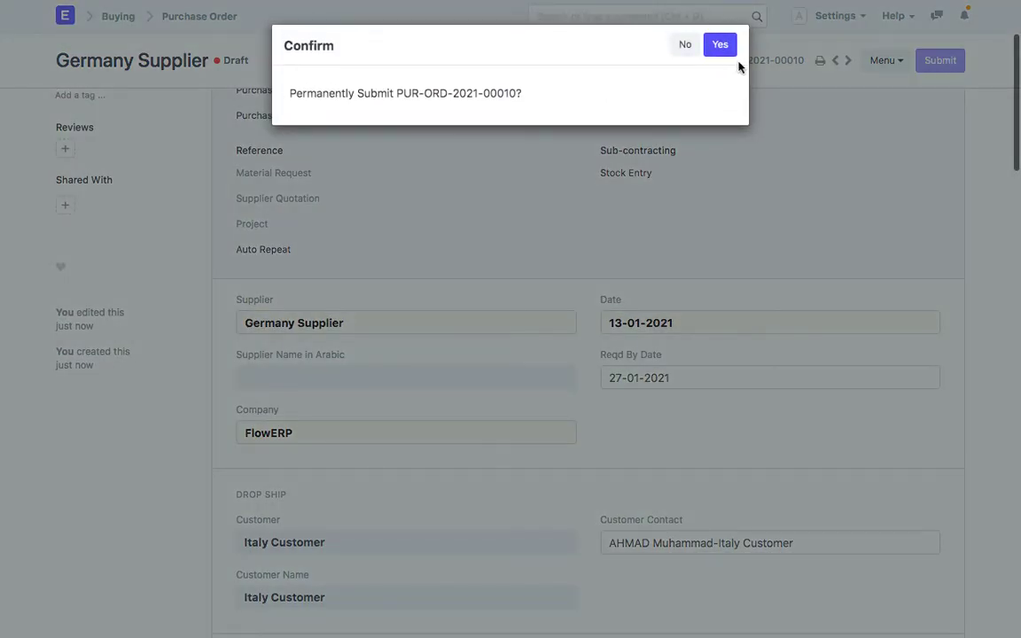
left_click(720, 43)
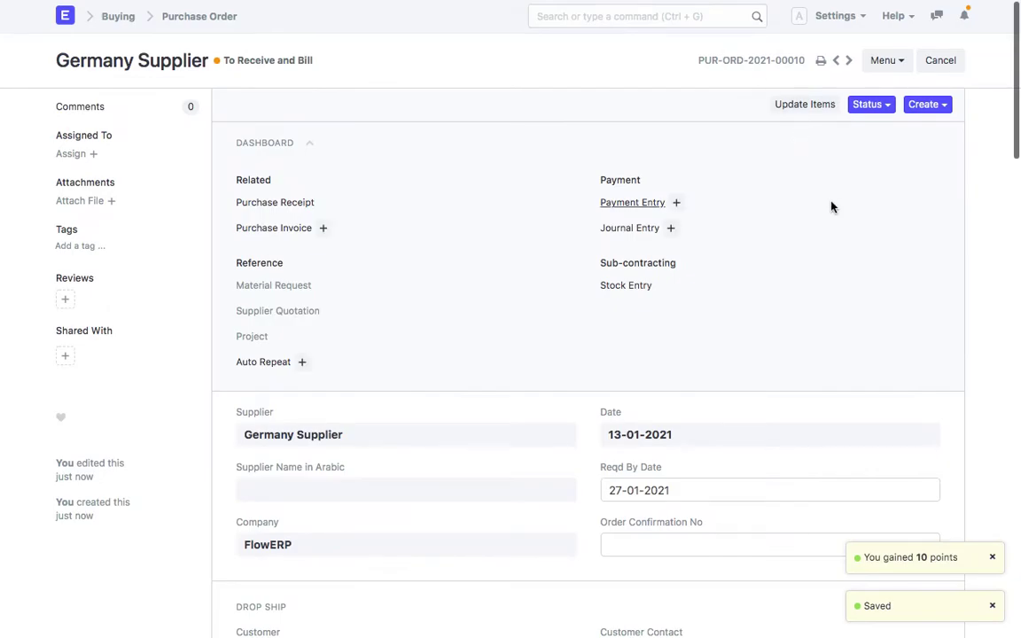
left_click(822, 62)
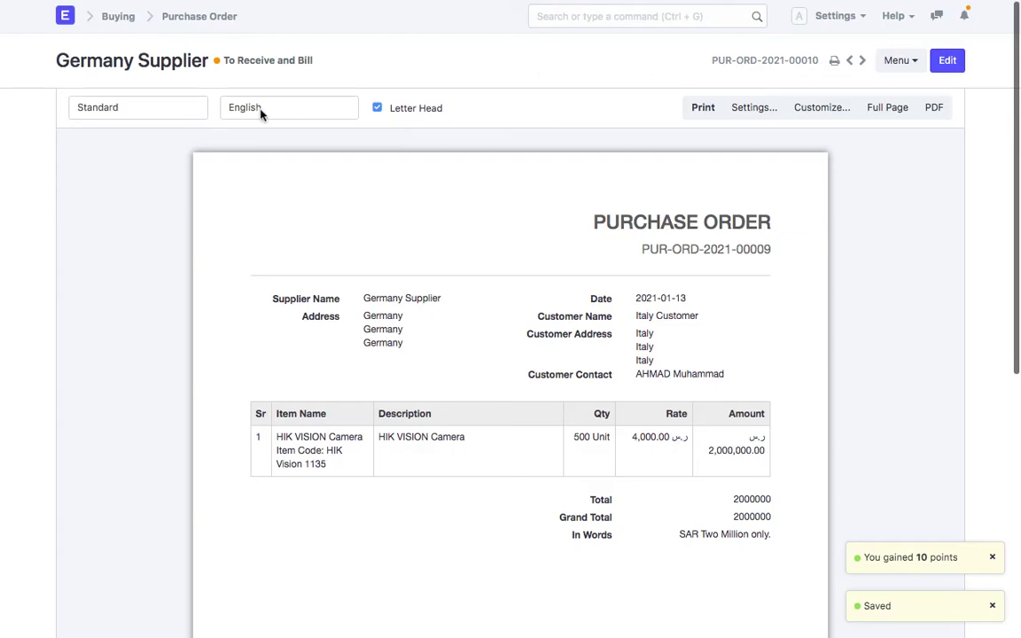
left_click(158, 108)
left_click(140, 123)
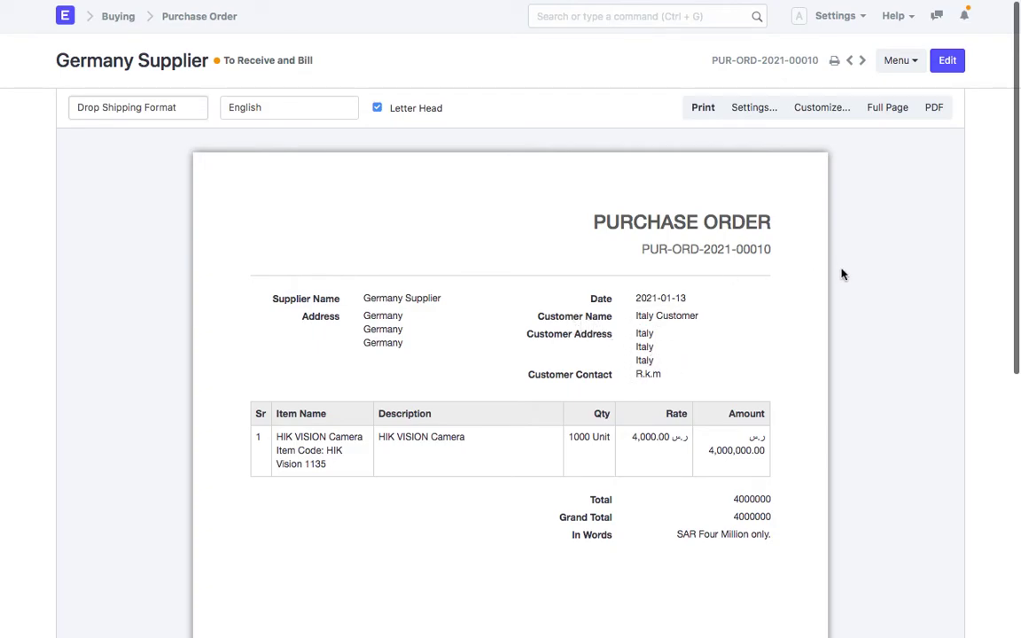
left_click(835, 62)
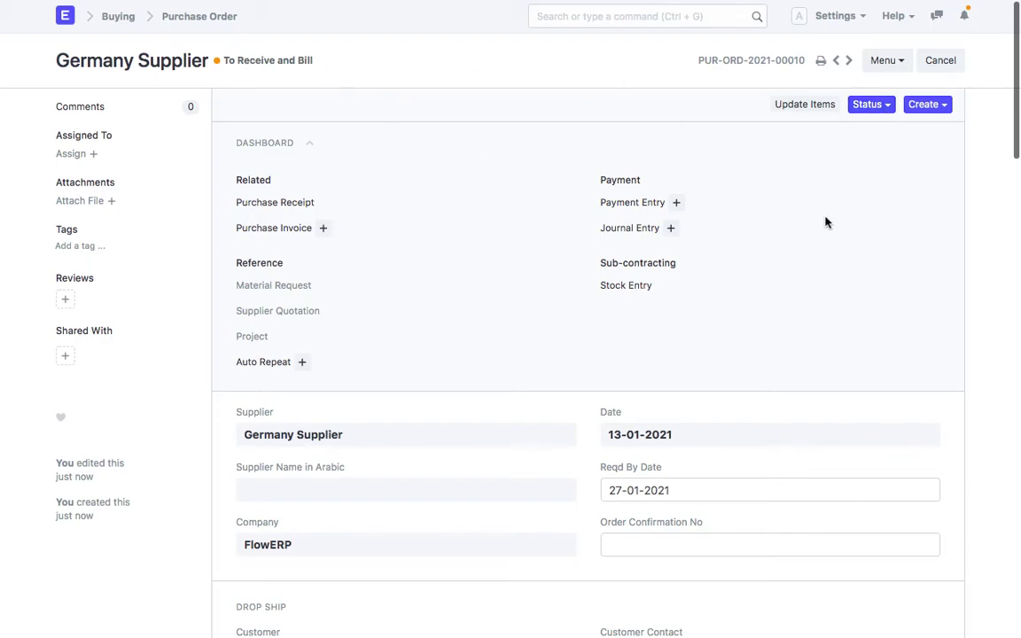
Set purchase order PUR-ORD-2021-00010's status to Delivered
left_click(885, 108)
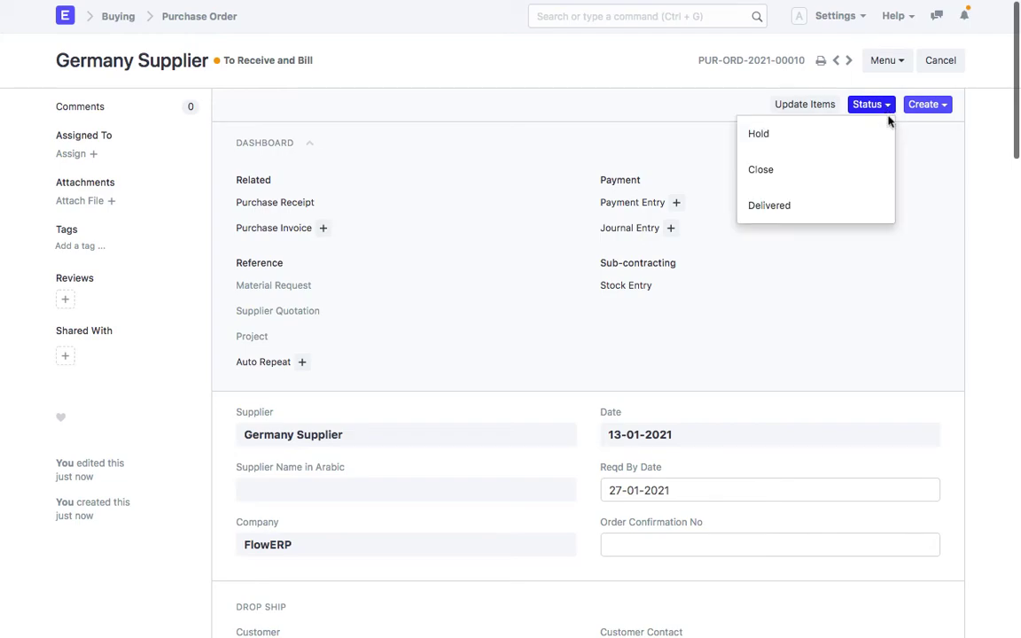
left_click(777, 210)
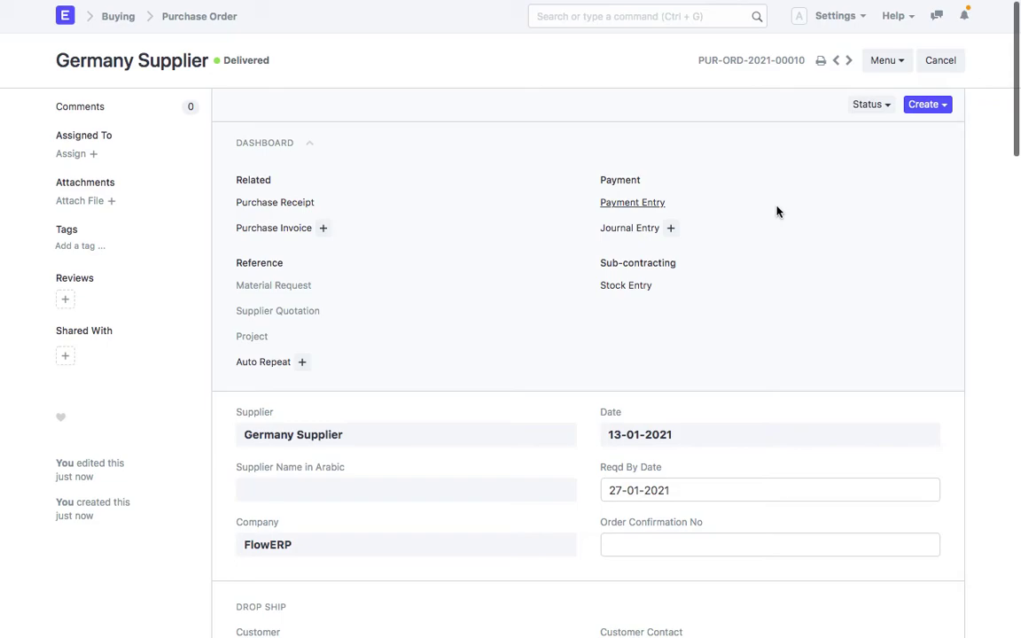
left_click(946, 106)
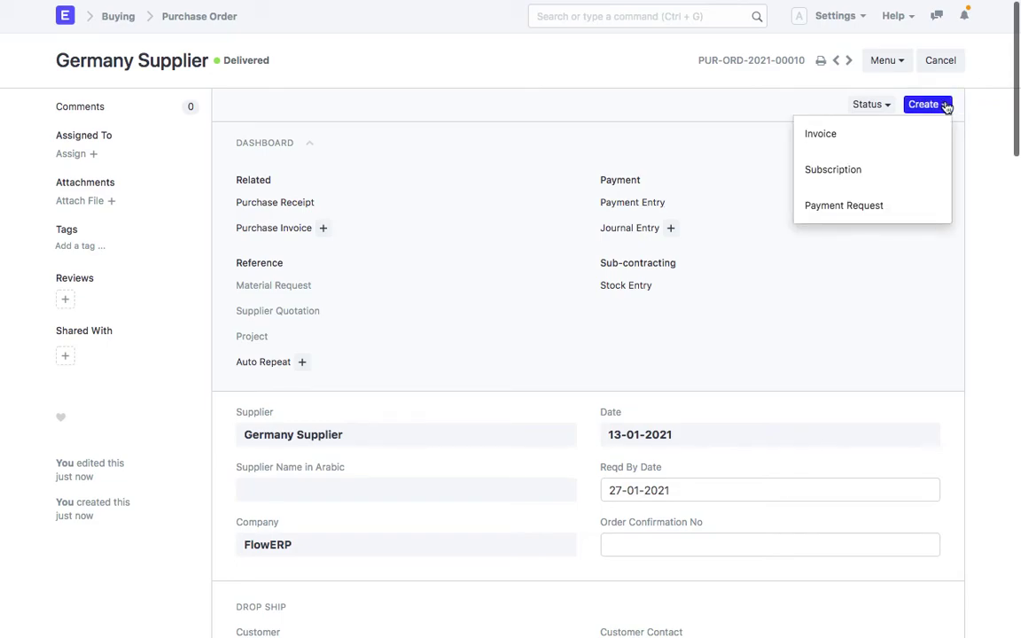
Create, save and submit purchase invoice ACC-PINV-2021-00005 for Germany Supplier
left_click(828, 144)
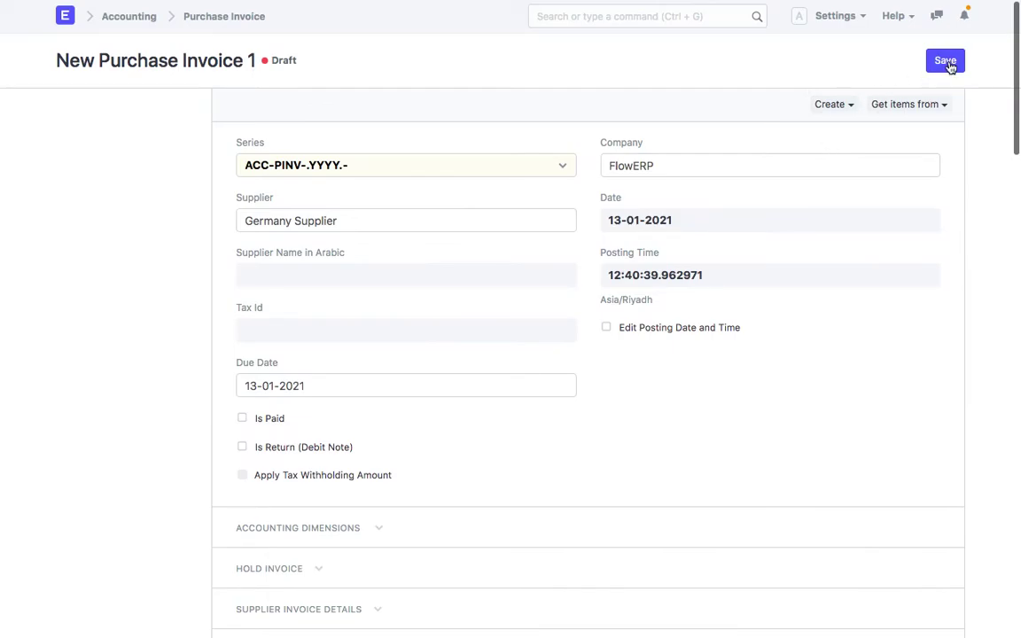
left_click(953, 63)
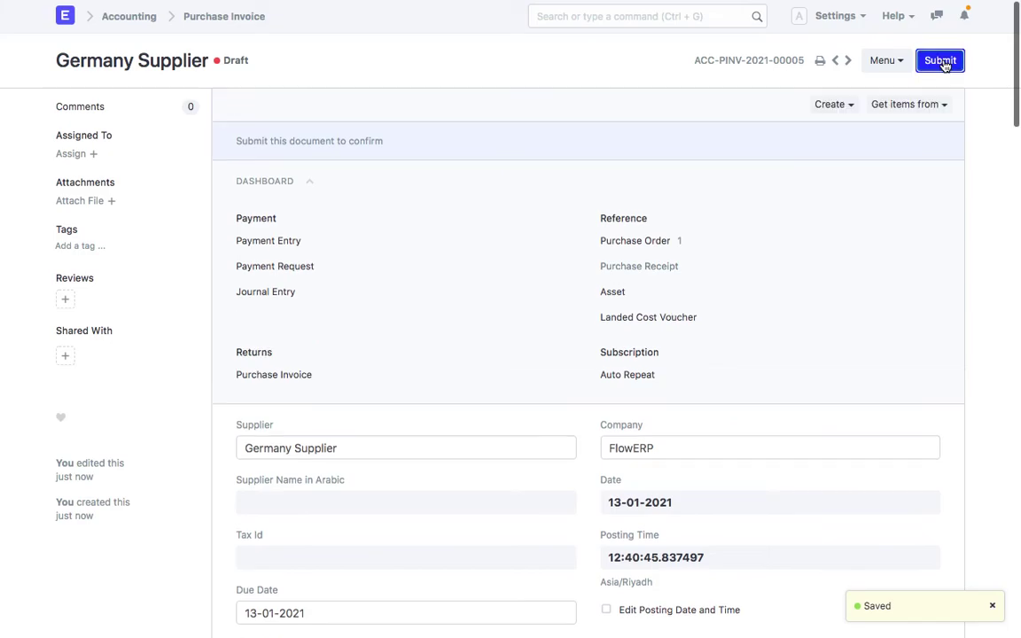
left_click(946, 62)
left_click(715, 32)
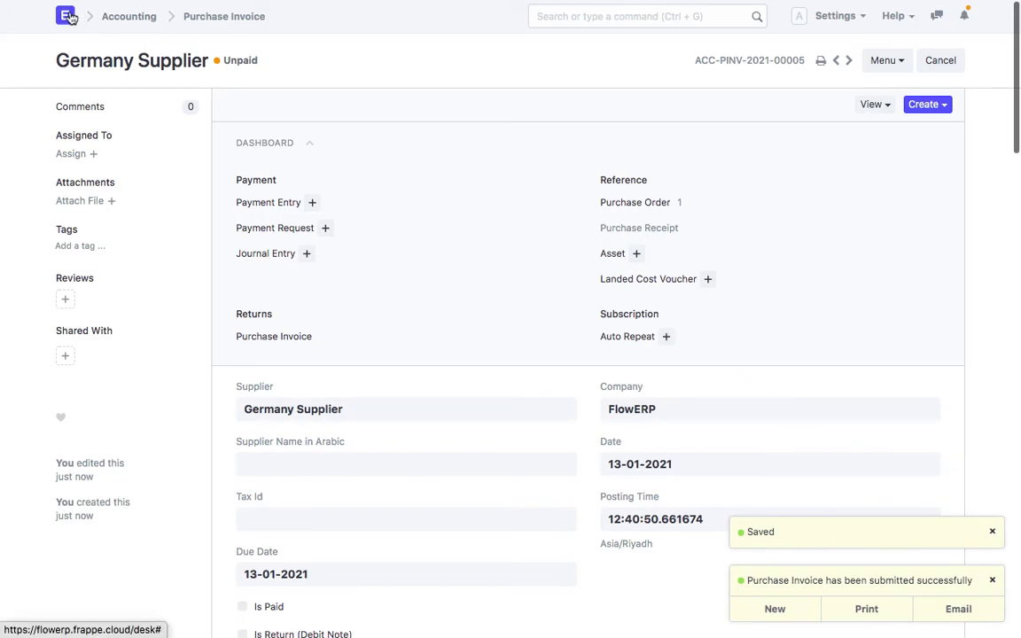
left_click(74, 15)
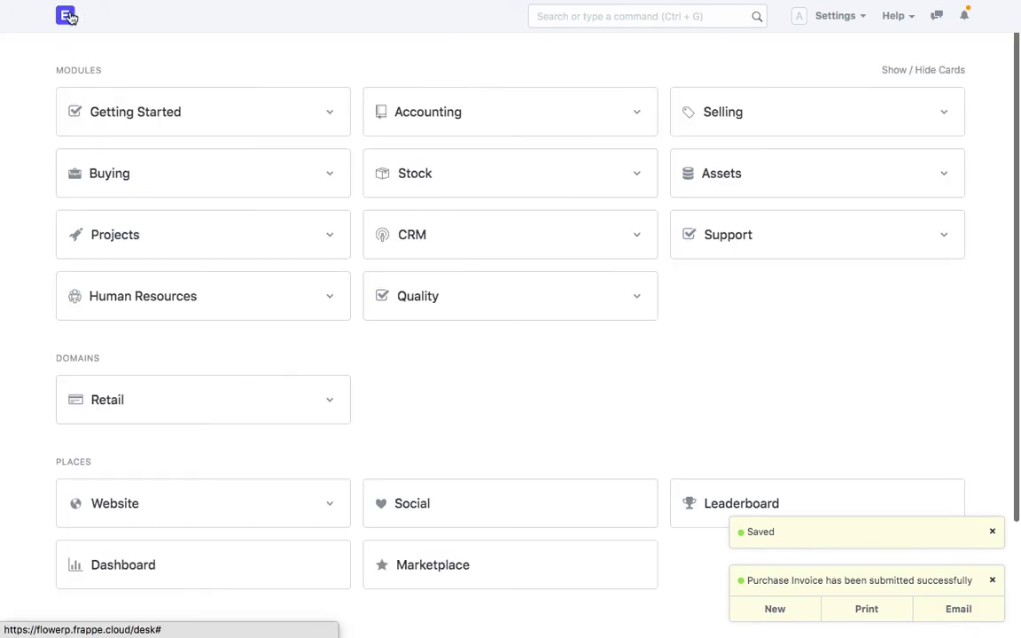
Open the To Bill sales order SAL-ORD-2021-00007 for Italy Customer from Selling's Sales Order list
left_click(726, 116)
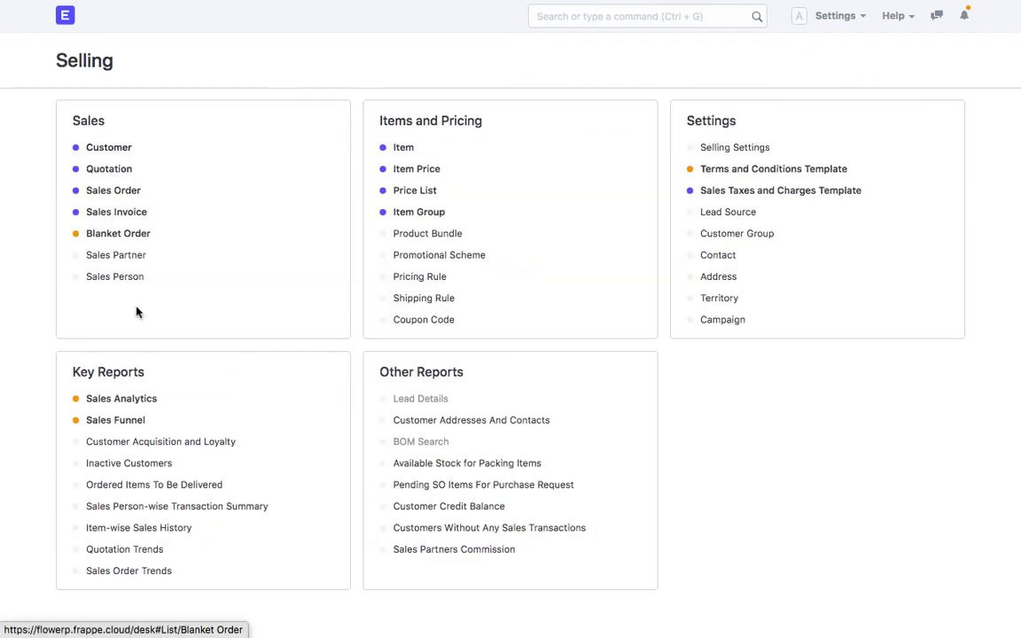
left_click(113, 192)
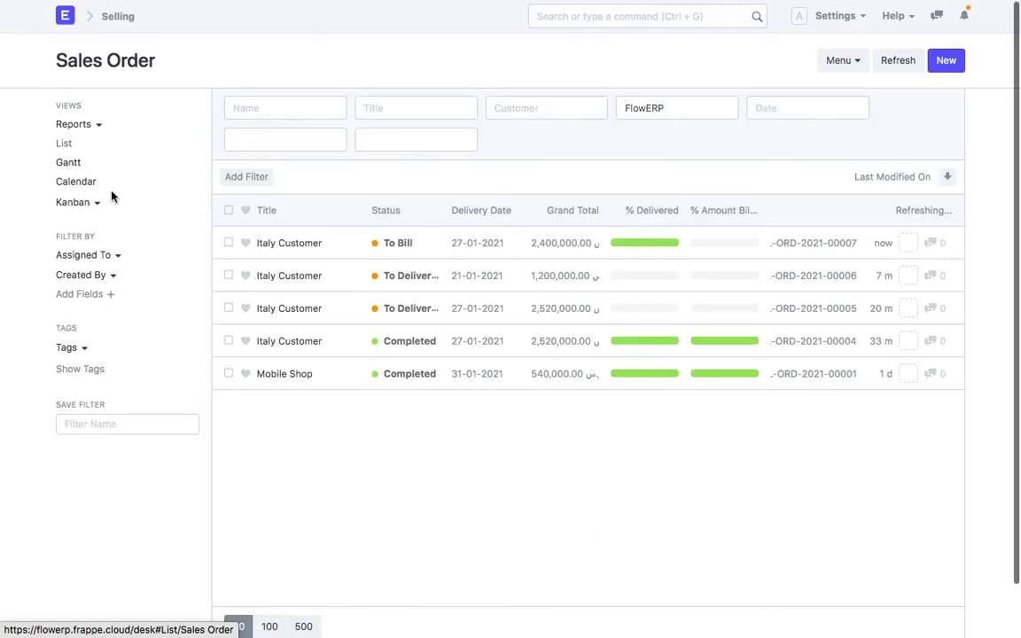
left_click(280, 243)
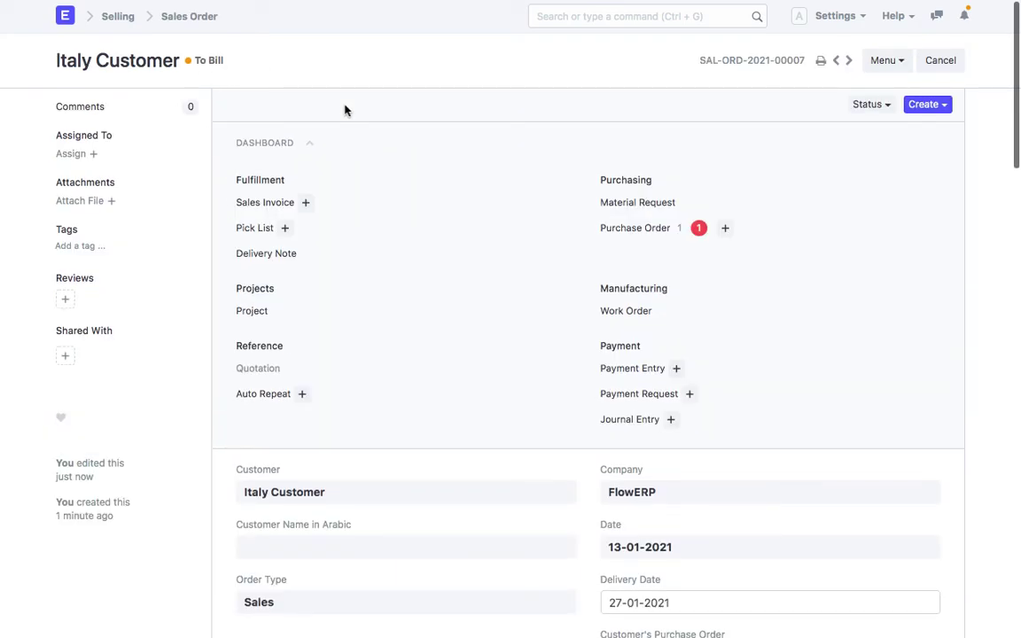
scroll(776, 344, "down", 3)
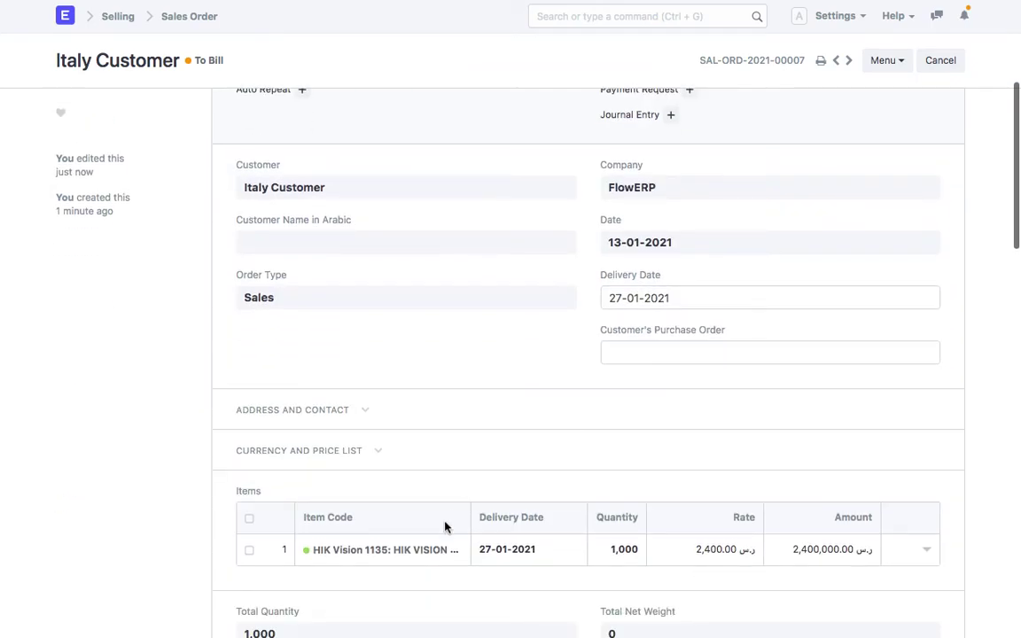
scroll(822, 177, "up", 3)
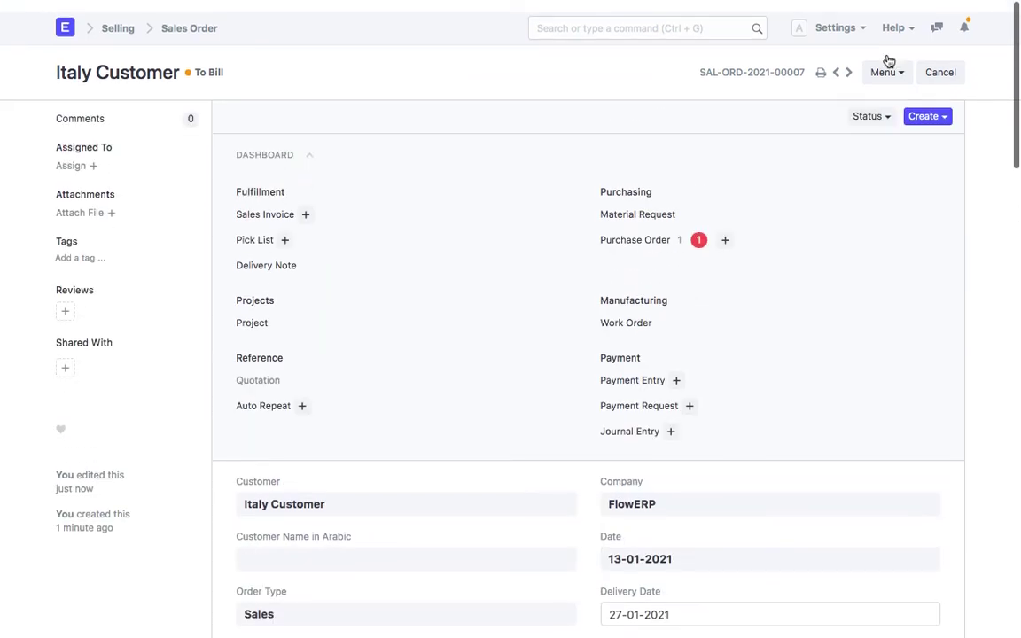
left_click(942, 107)
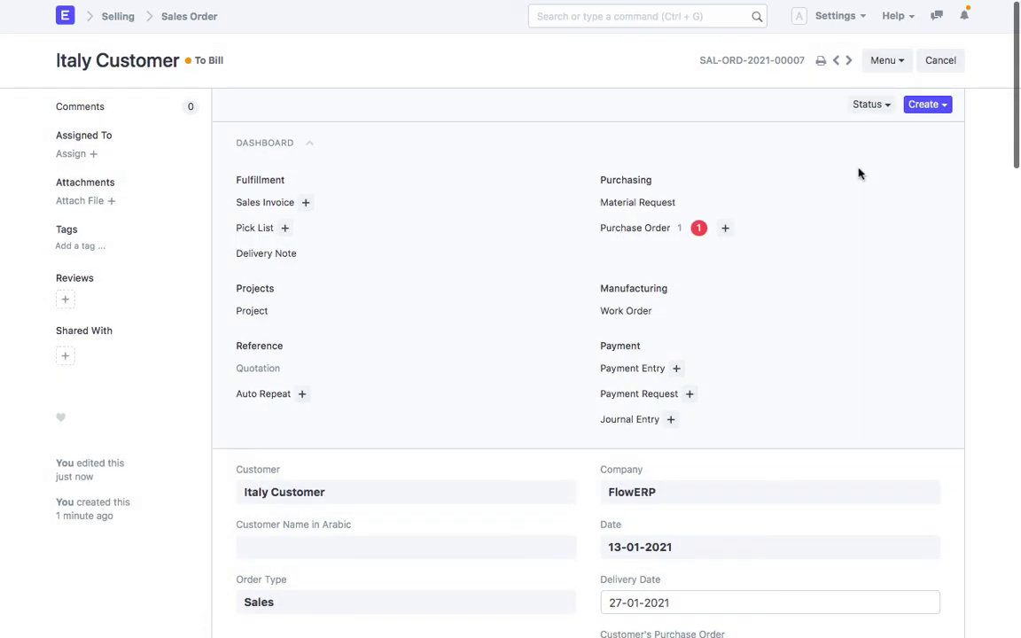
Save sales invoice ACC-SINV-2021-00015 for Italy Customer, then submit it and confirm
left_click(945, 62)
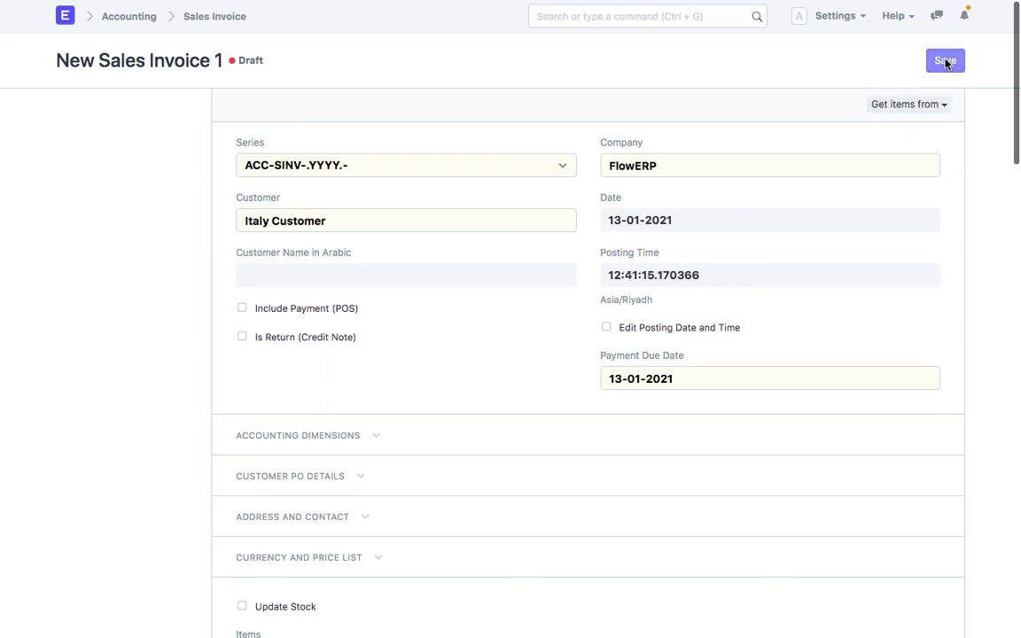
left_click(946, 63)
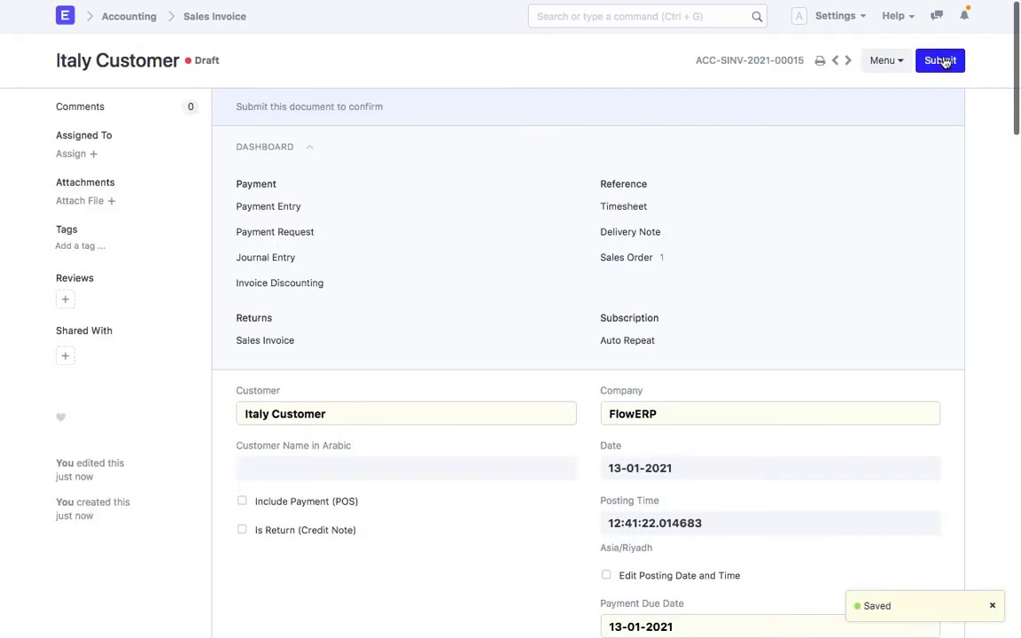
left_click(942, 61)
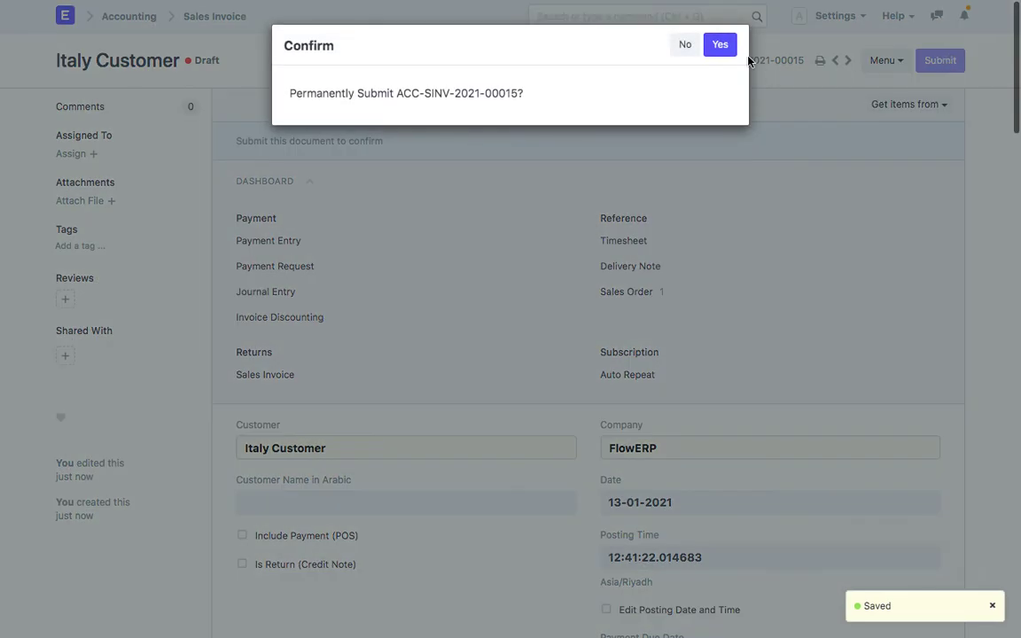
left_click(718, 46)
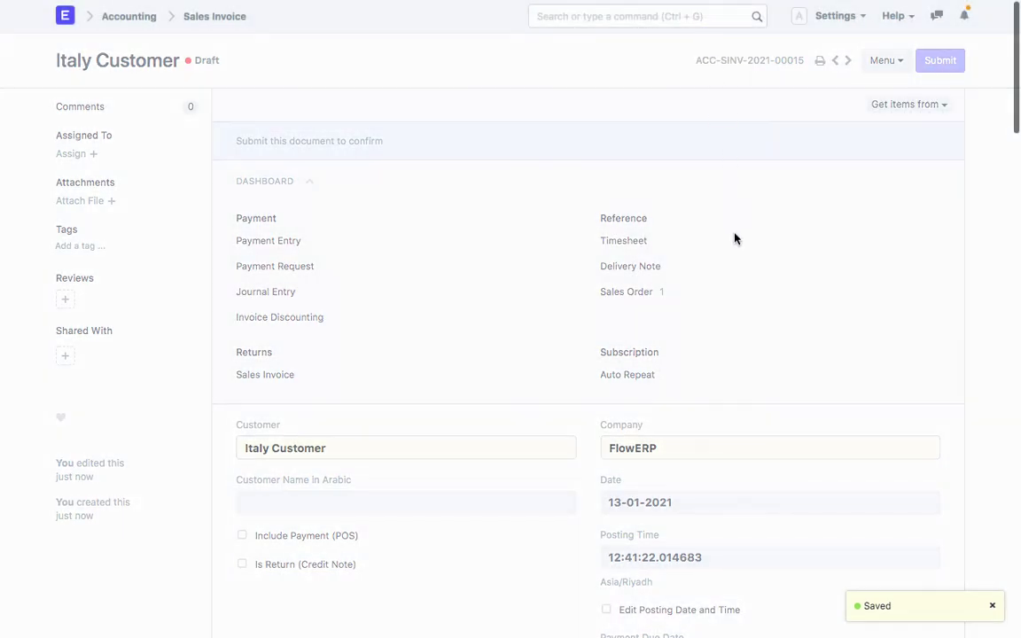